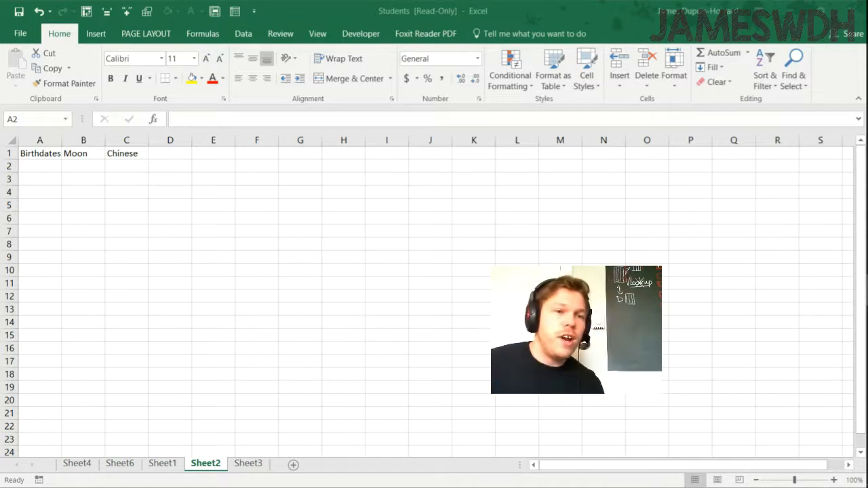
Switch to File Explorer and open the Stores workbook from the ContosoV2 folder inside TRAINING FILES.
mouse_move(866, 150)
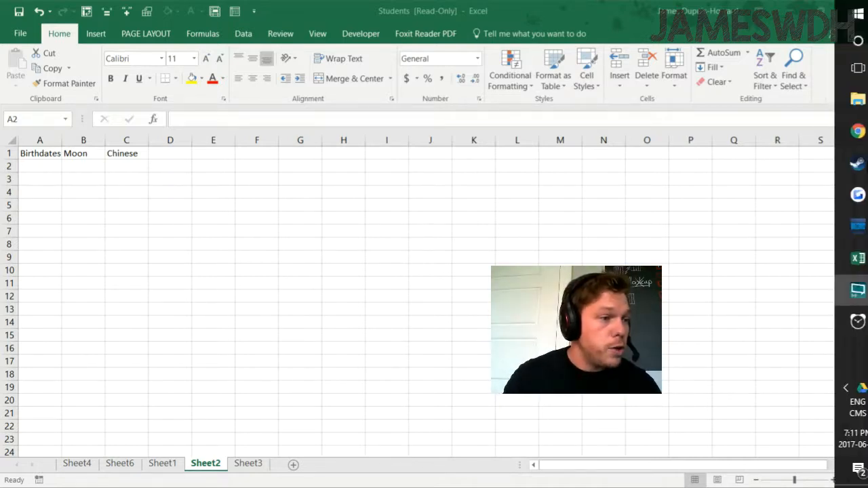
left_click(857, 99)
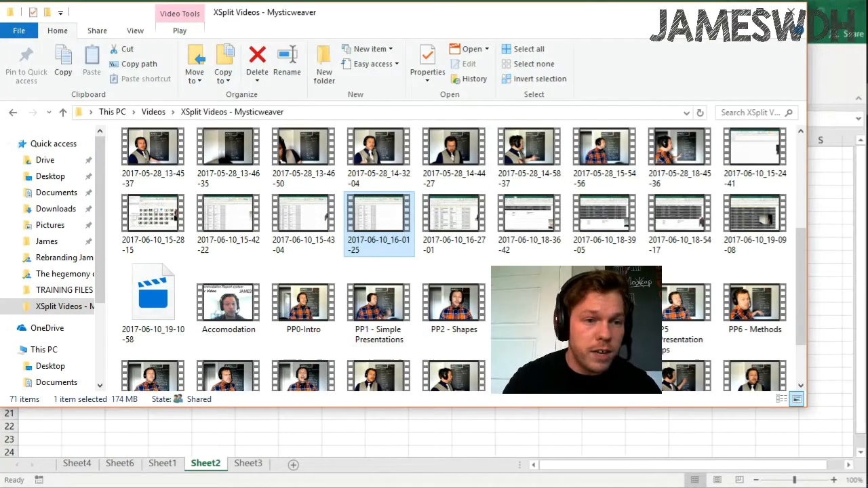
left_click(65, 289)
left_click(160, 156)
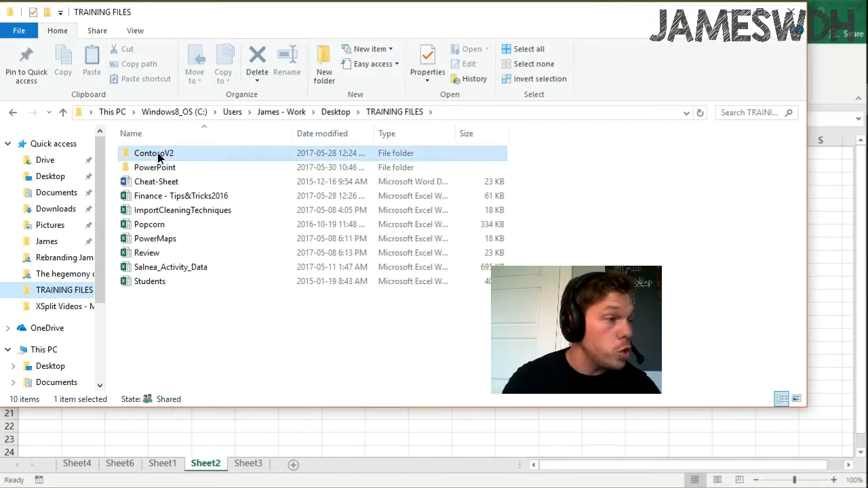
double_click(160, 156)
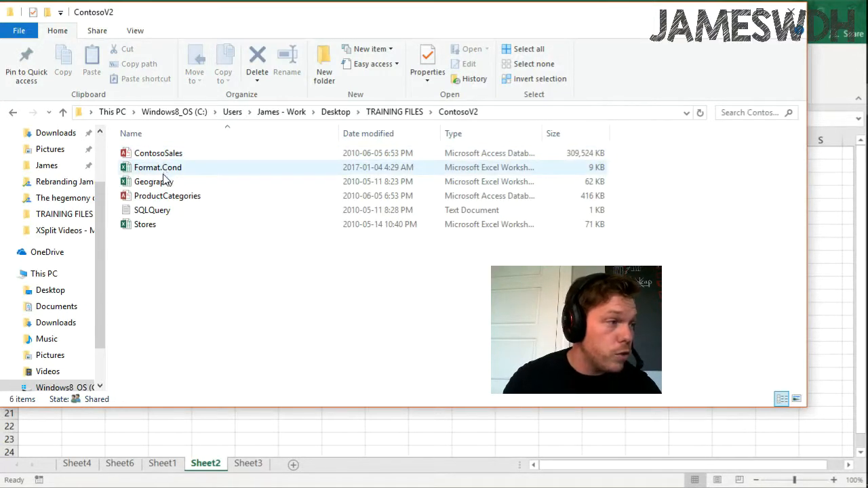
left_click(161, 226)
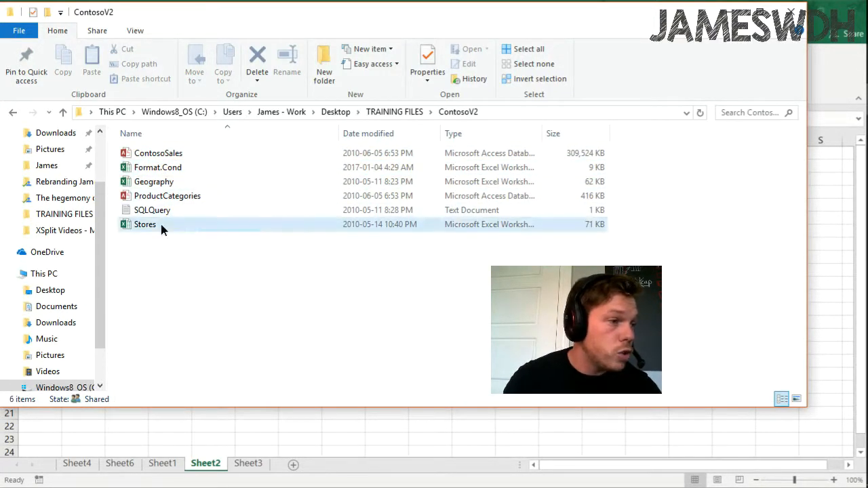
double_click(161, 225)
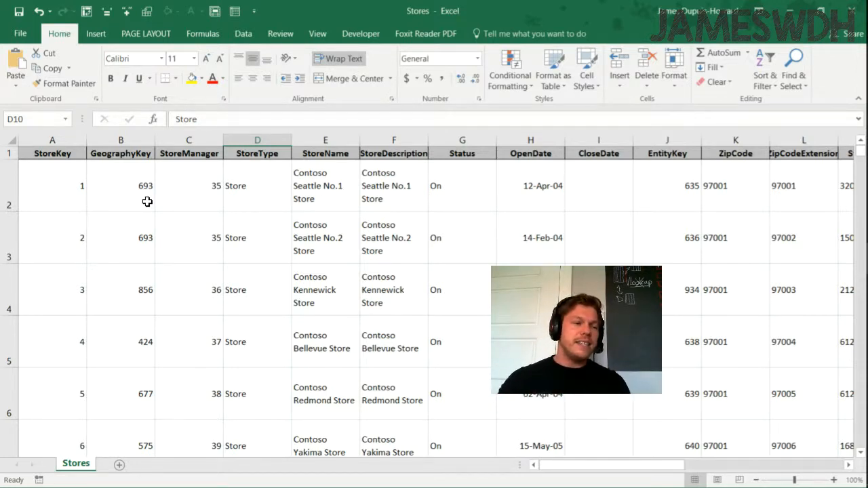
Examine the Stores sheet's columns and records, including the store names, across its full width and down its rows.
left_click(226, 217)
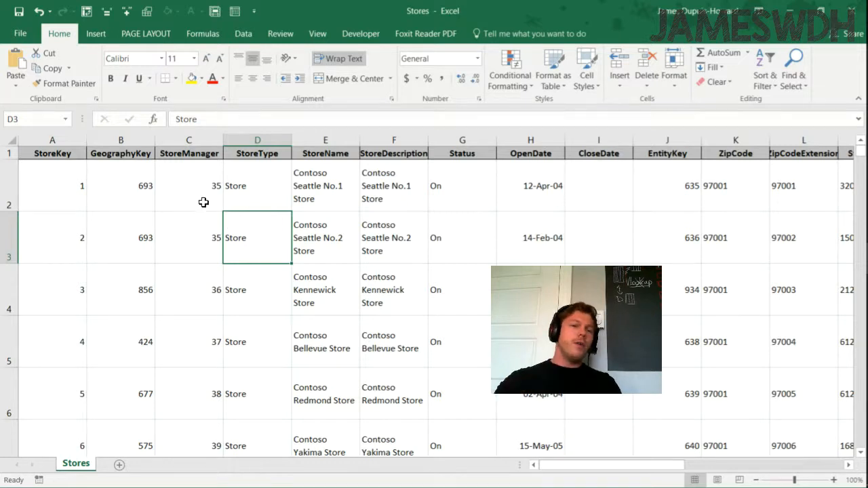
left_click_drag(338, 196, 327, 330)
scroll(447, 203, "down", 4)
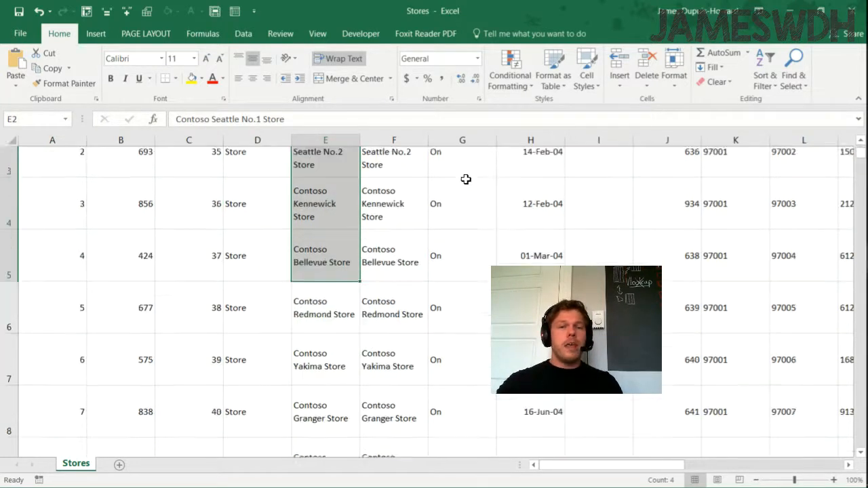
scroll(432, 332, "down", 5)
scroll(467, 434, "up", 5)
left_click_drag(574, 468, 768, 471)
scroll(718, 440, "down", 16)
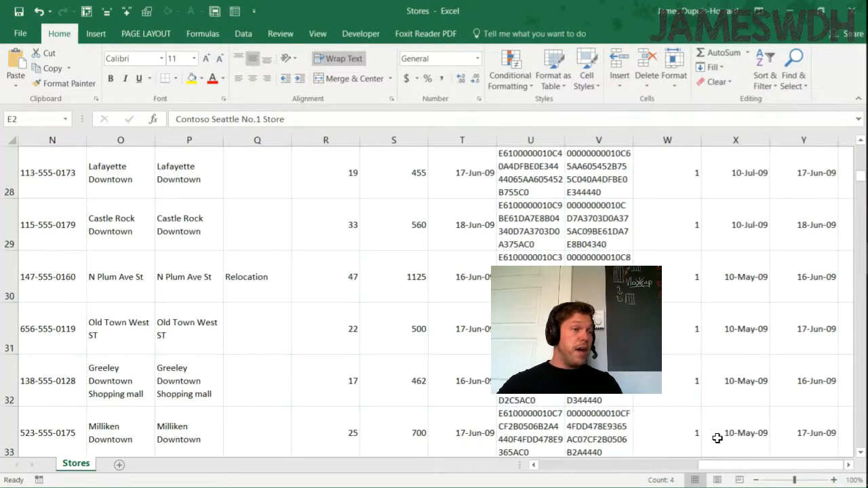
scroll(716, 436, "down", 12)
left_click_drag(732, 465, 575, 467)
scroll(437, 409, "down", 20)
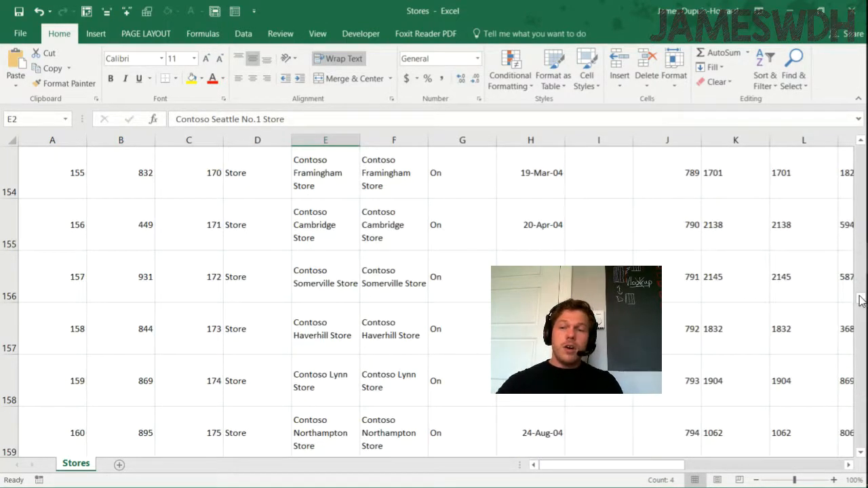
left_click_drag(863, 347, 856, 142)
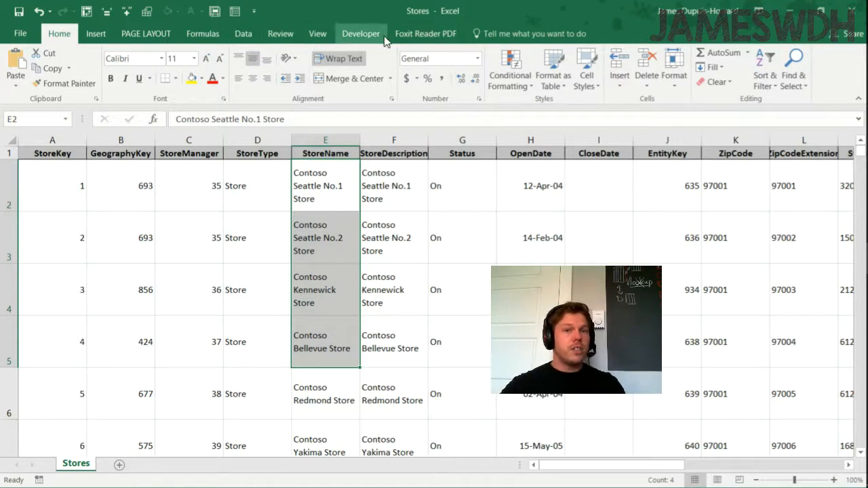
Enable the Microsoft Power Pivot for Excel COM add-in through the Excel options.
scroll(396, 34, "down", 8)
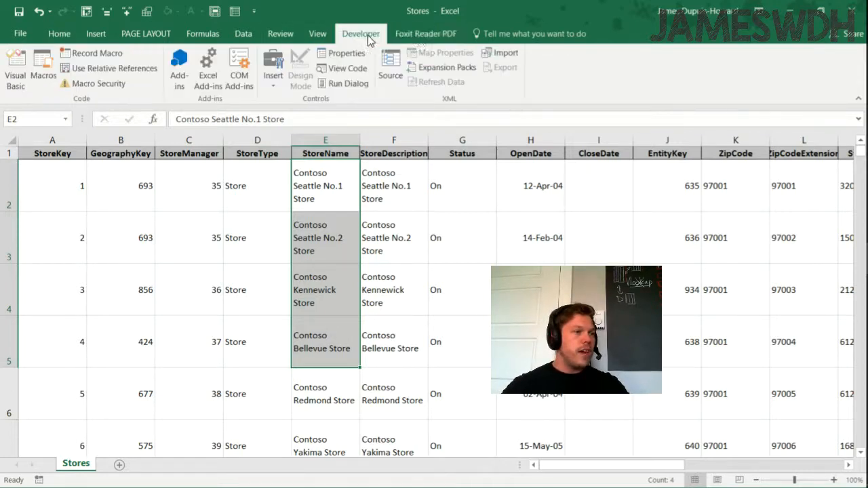
left_click(21, 35)
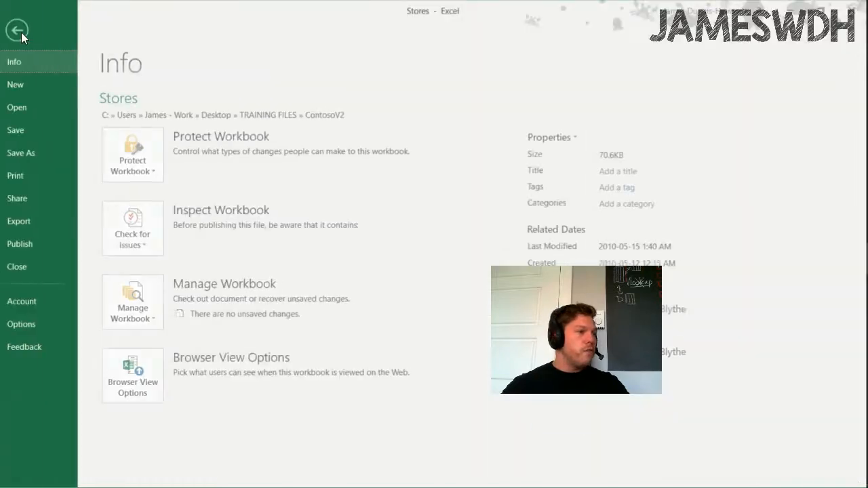
left_click(51, 325)
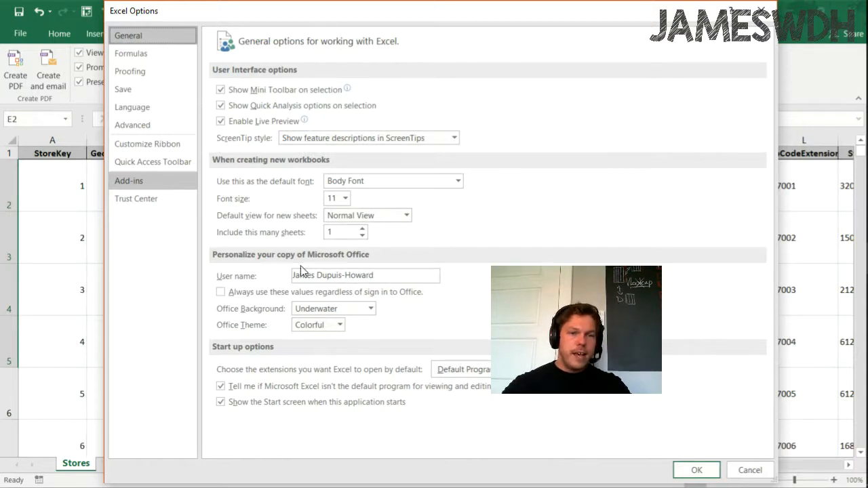
left_click(169, 182)
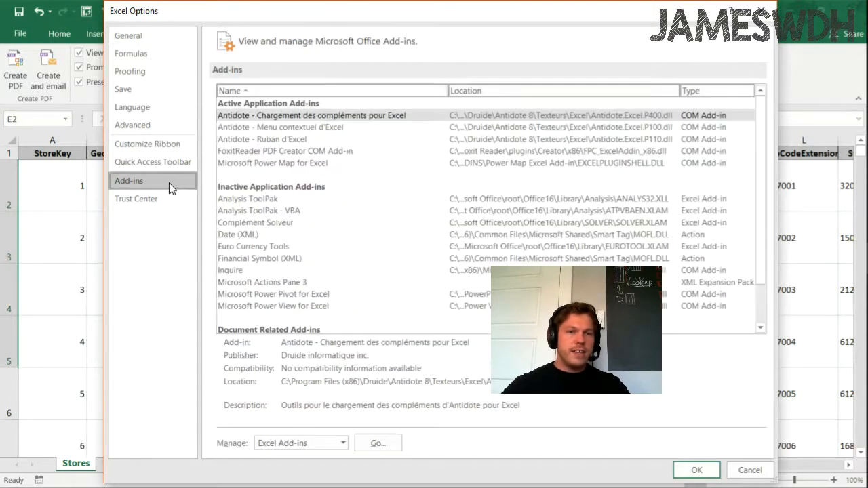
left_click(316, 443)
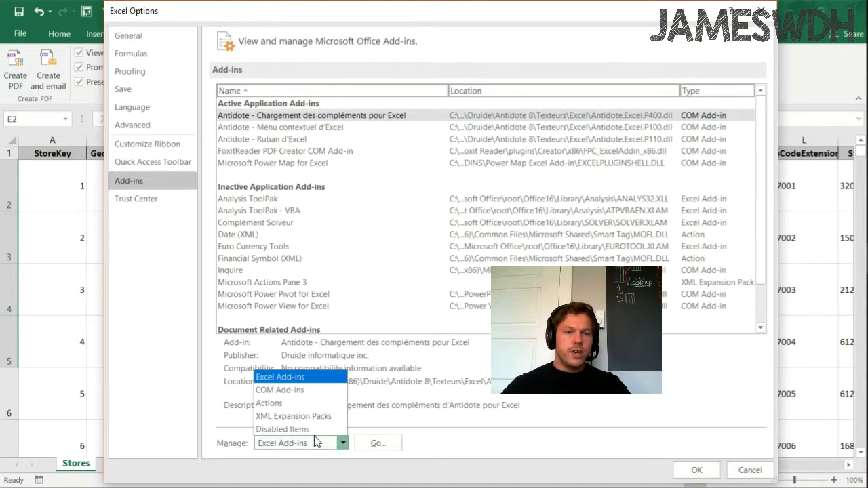
left_click(310, 391)
left_click(378, 443)
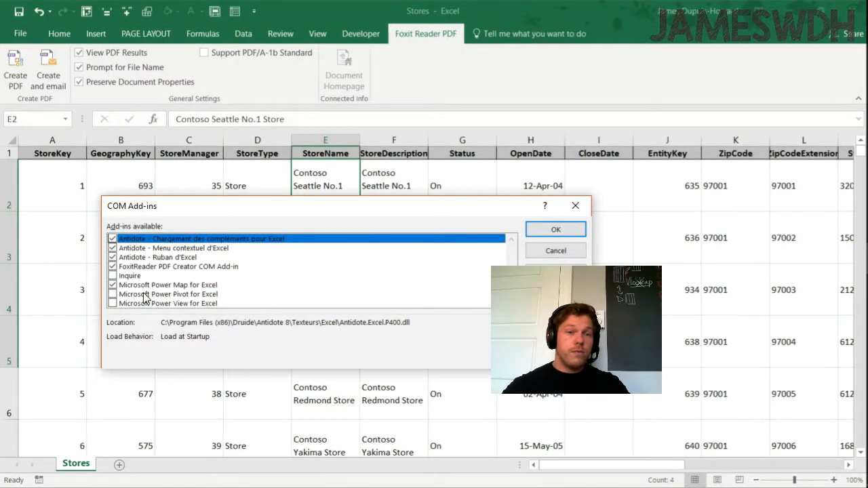
left_click(113, 295)
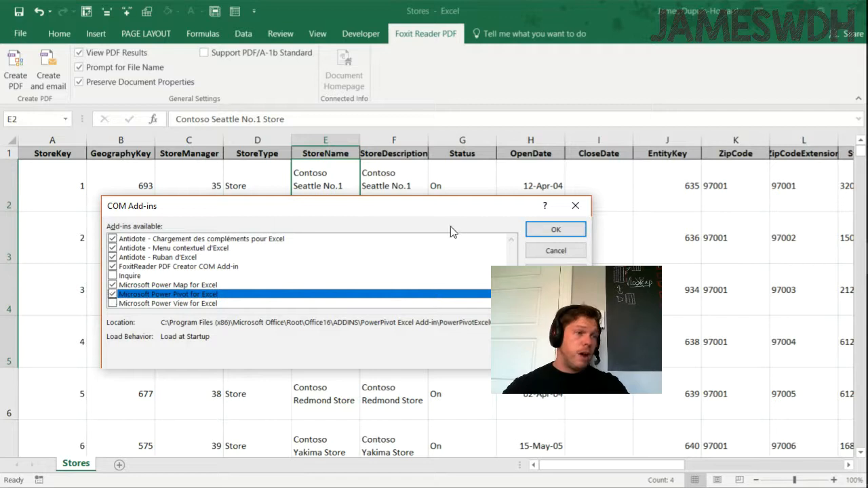
left_click(544, 229)
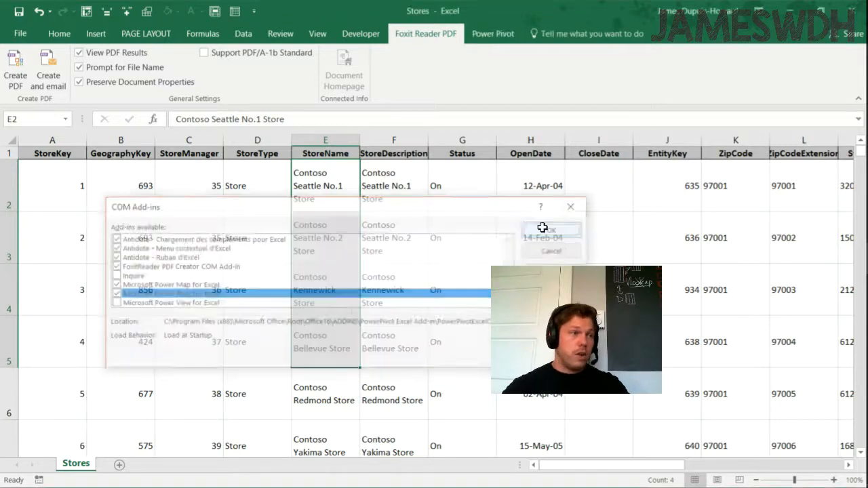
Open the Power Pivot window for managing the Stores workbook's data model and maximize it.
left_click(482, 35)
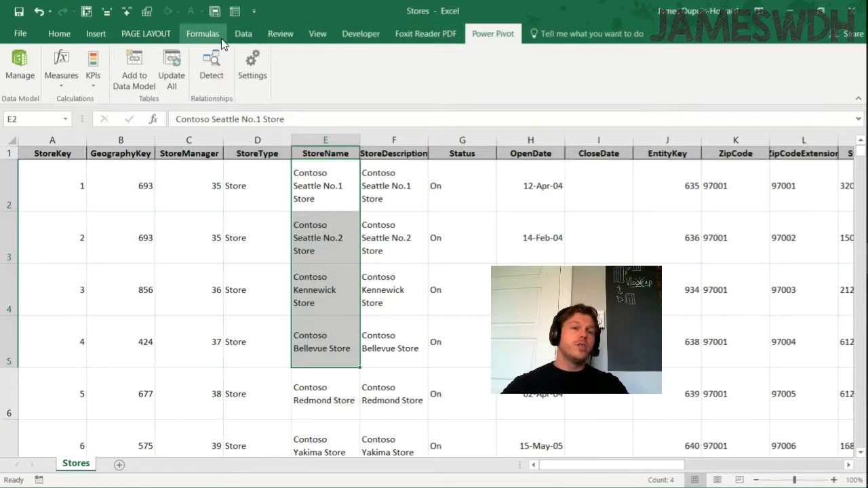
left_click(243, 34)
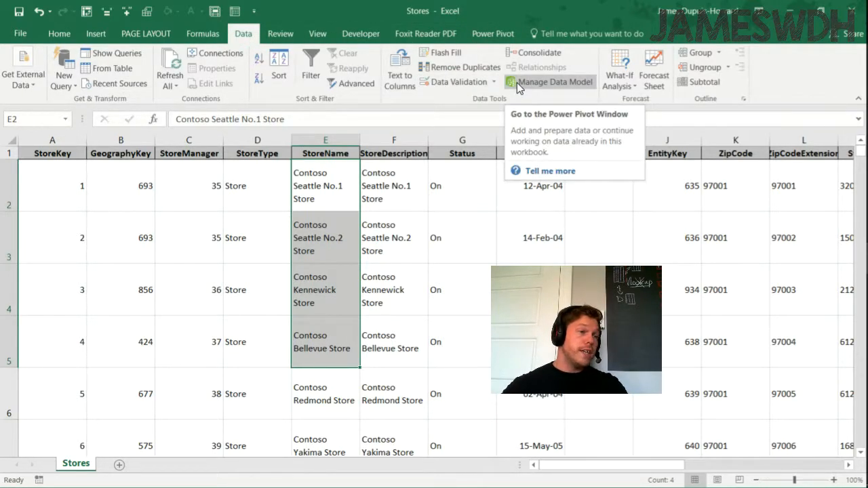
left_click(500, 37)
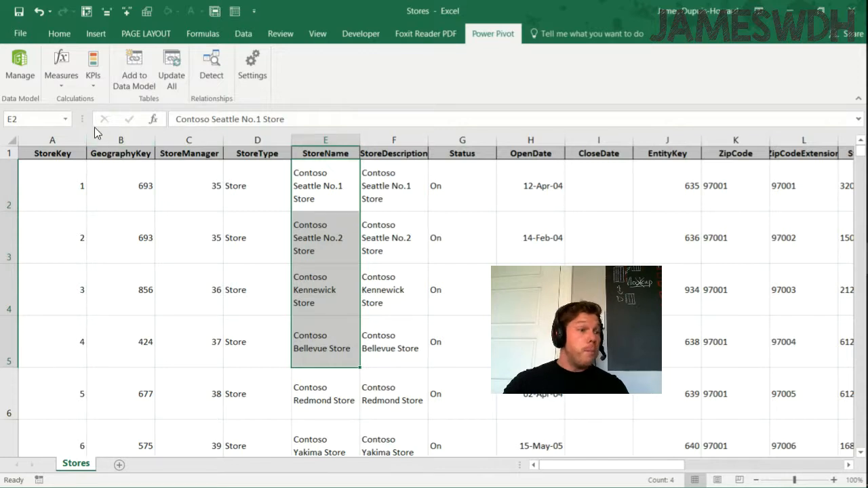
left_click(21, 79)
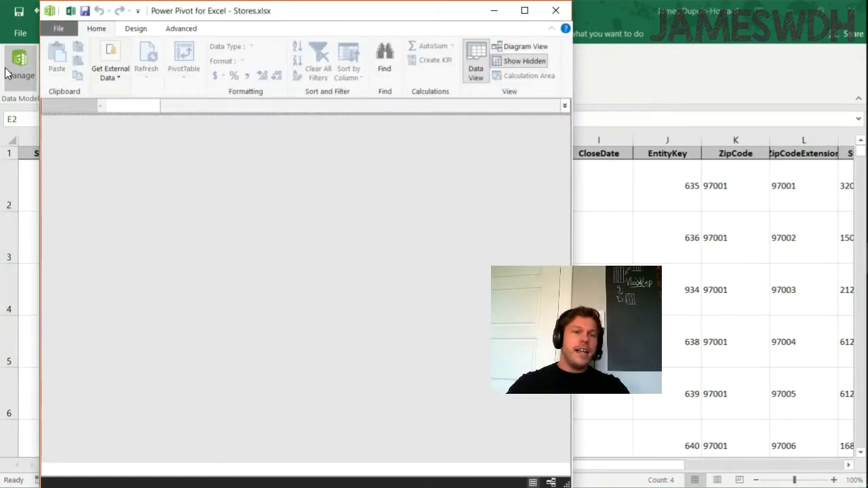
left_click(524, 11)
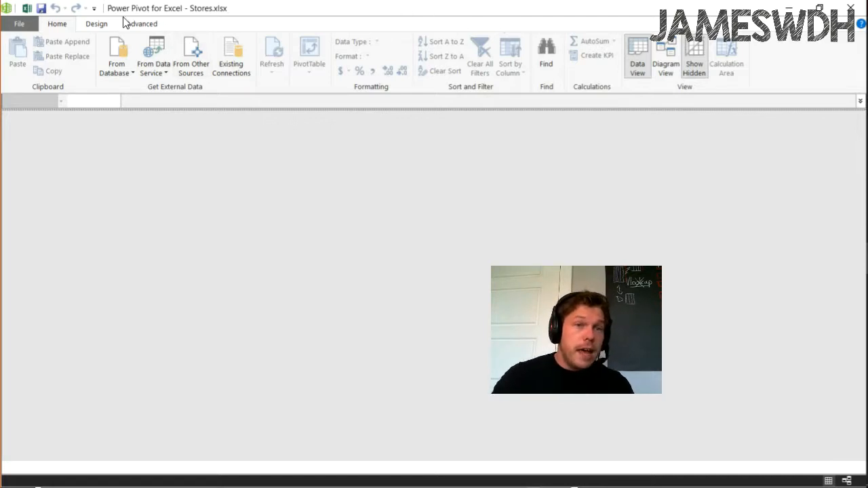
Start an import from an Access database and choose the ContosoSales file in TRAINING FILES, ContosoV2, as its source.
left_click(125, 55)
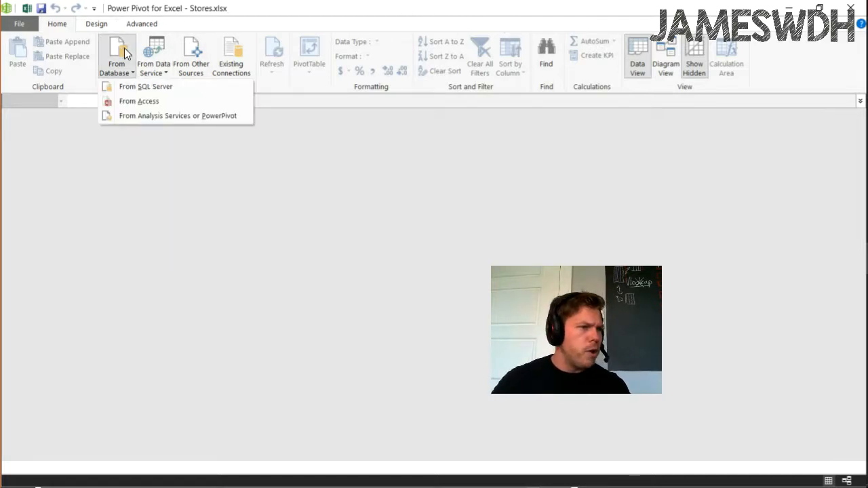
left_click(133, 102)
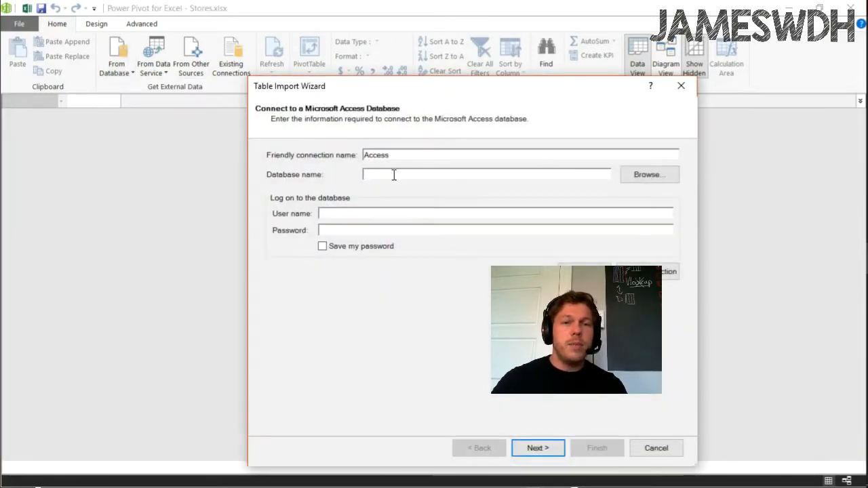
left_click(647, 176)
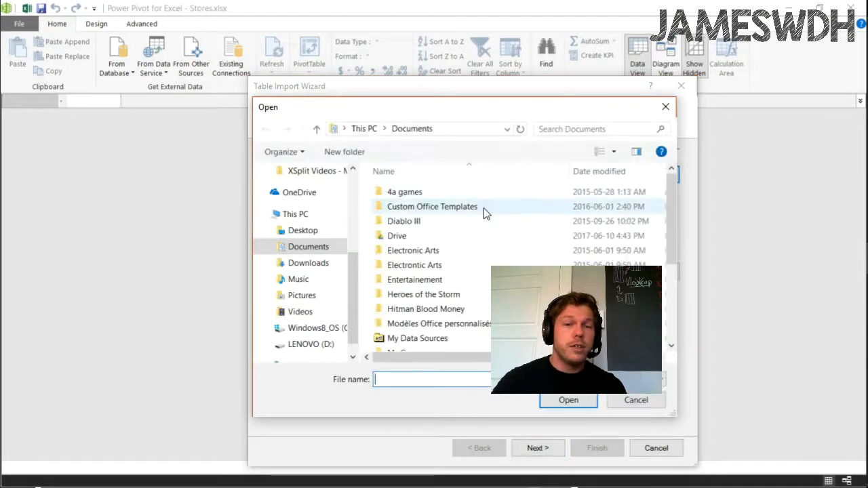
scroll(337, 261, "up", 2)
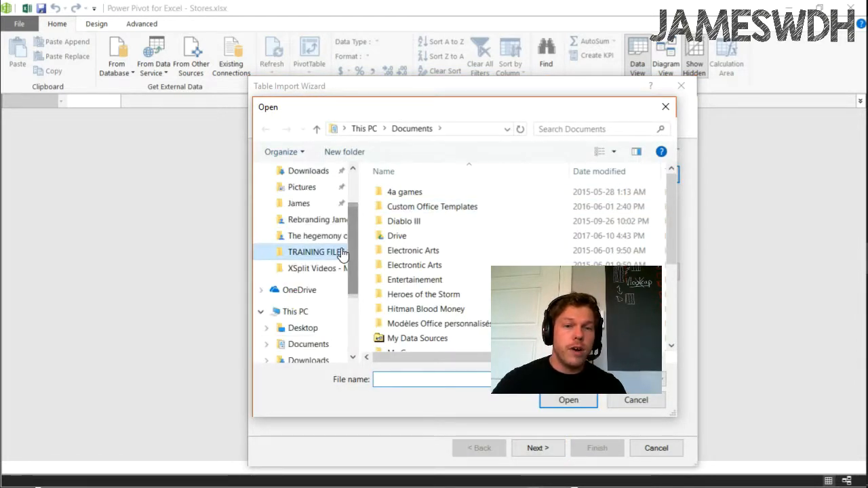
left_click(342, 252)
double_click(418, 193)
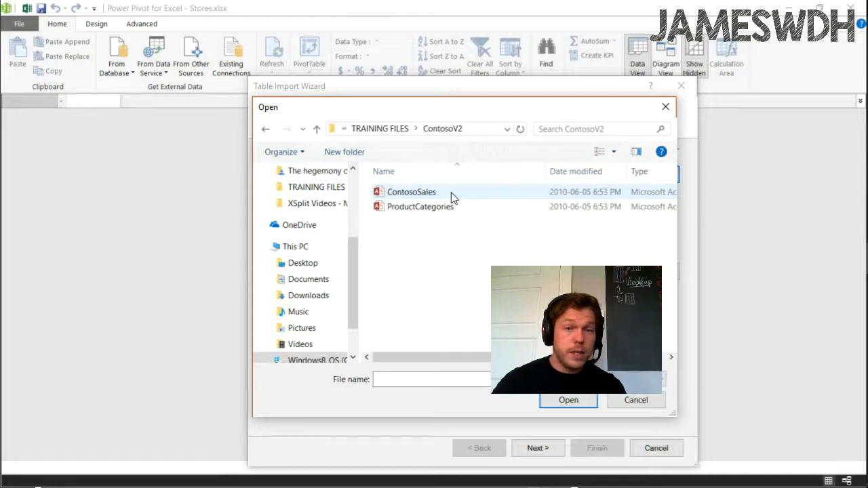
double_click(453, 195)
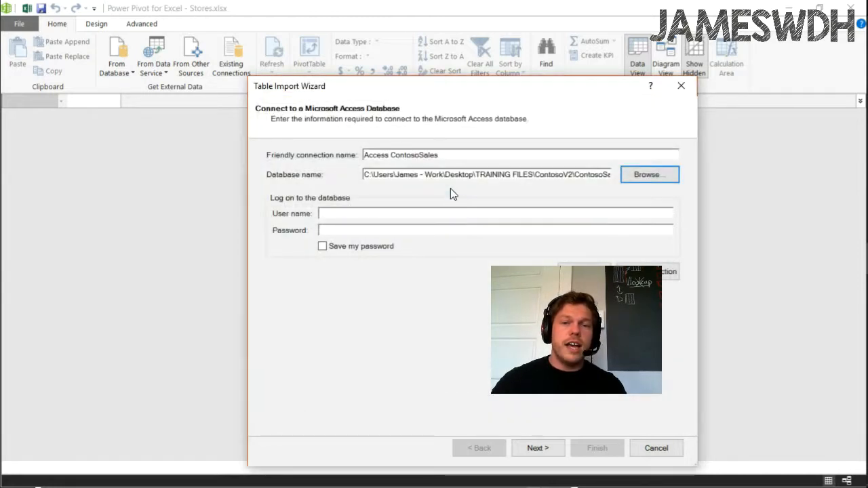
Name the Access database connection "DB contoso Sales from Access" and continue to the choice of import method.
left_click_drag(441, 155, 349, 153)
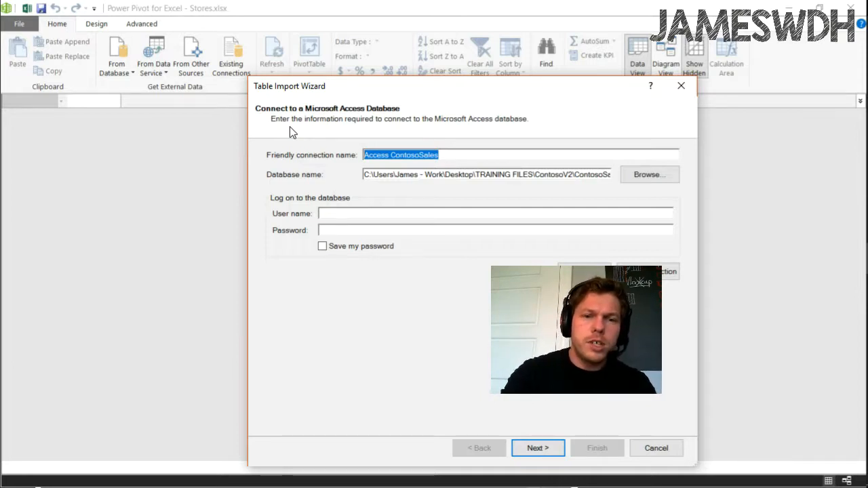
type("Db C")
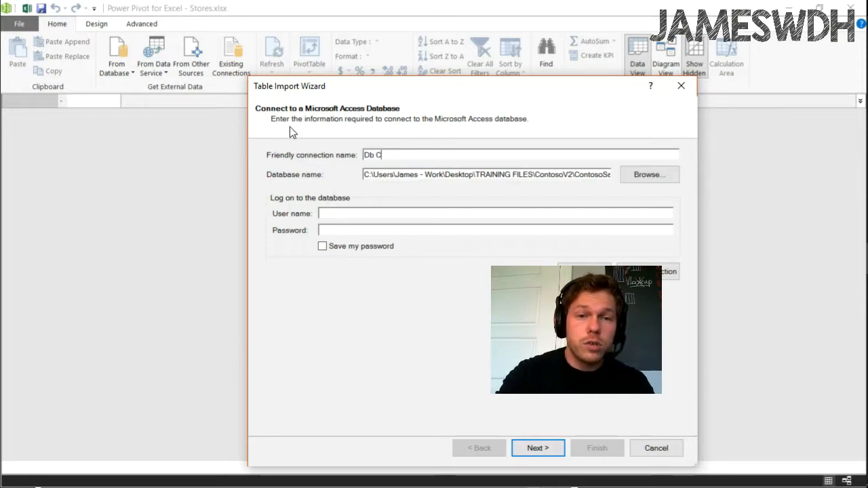
key("BackSpace")
key("BackSpace")
key("BackSpace")
type("B con")
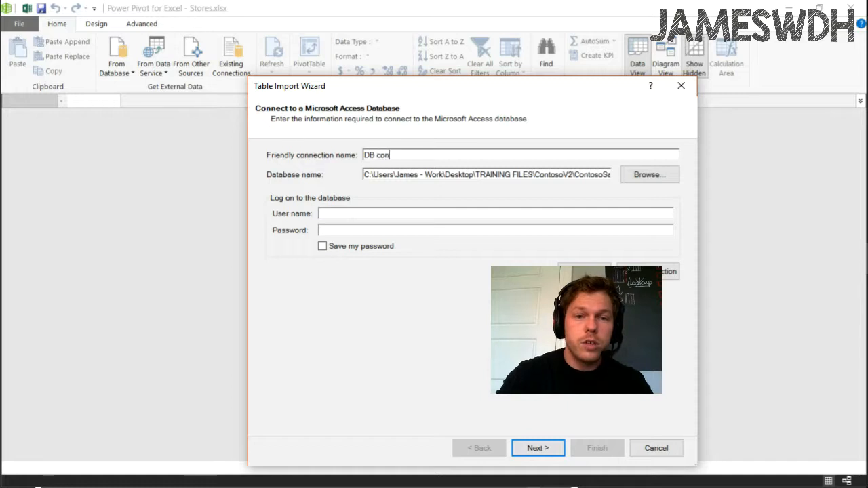
type("toso Sales")
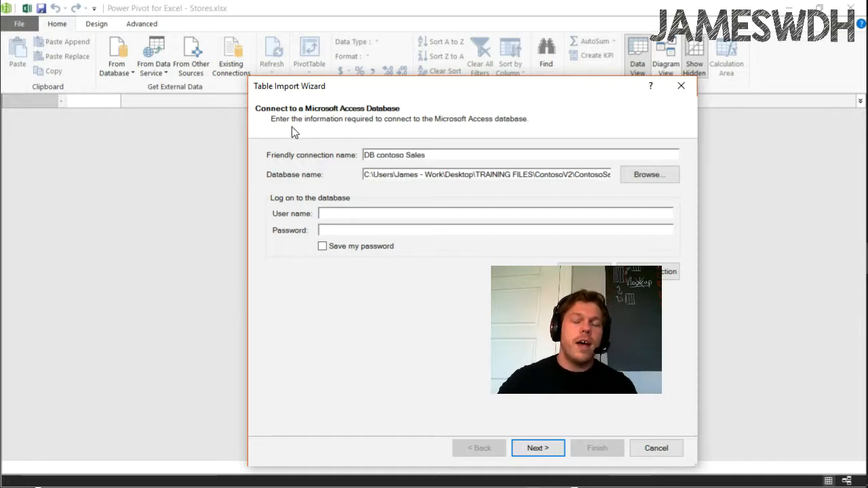
type(" from Acc")
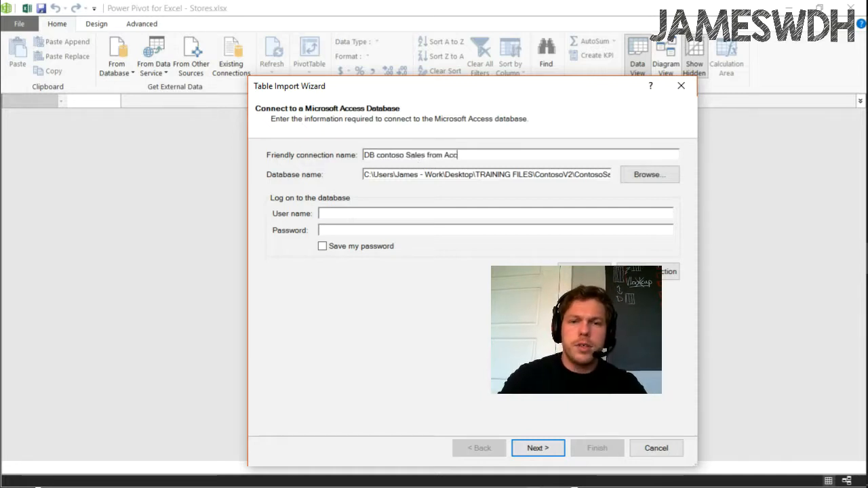
type("ess")
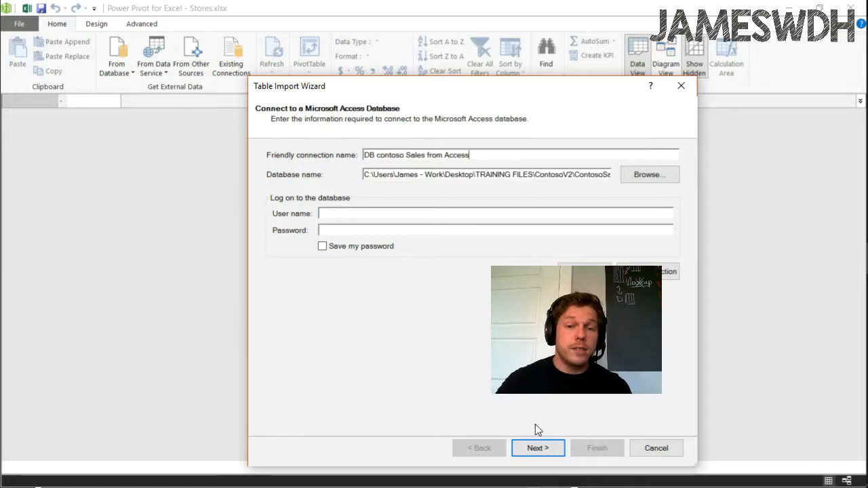
left_click(546, 450)
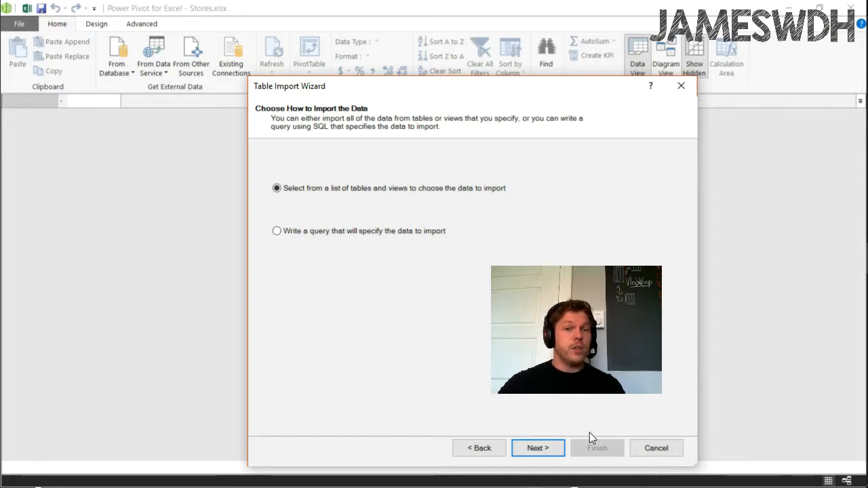
Choose to import from the list of tables, selecting DimChannel, DimDate, DimProduct, DimProductSubcategory and FactSales.
left_click(556, 448)
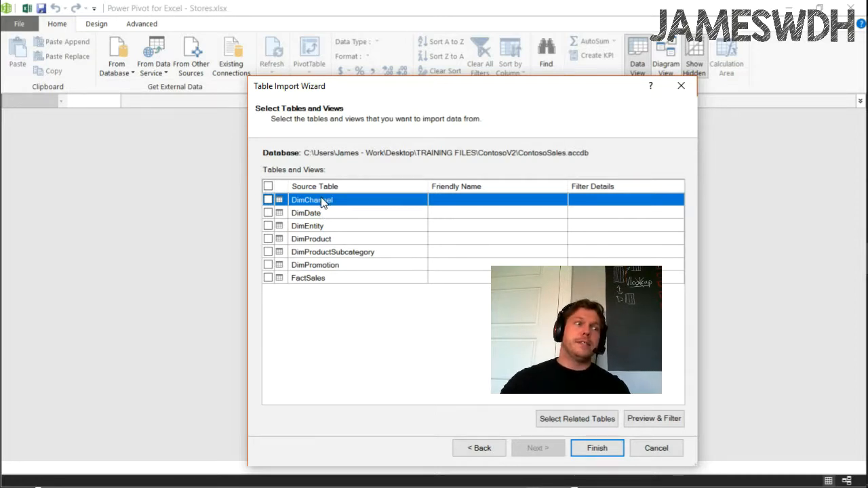
left_click(268, 212)
left_click(268, 199)
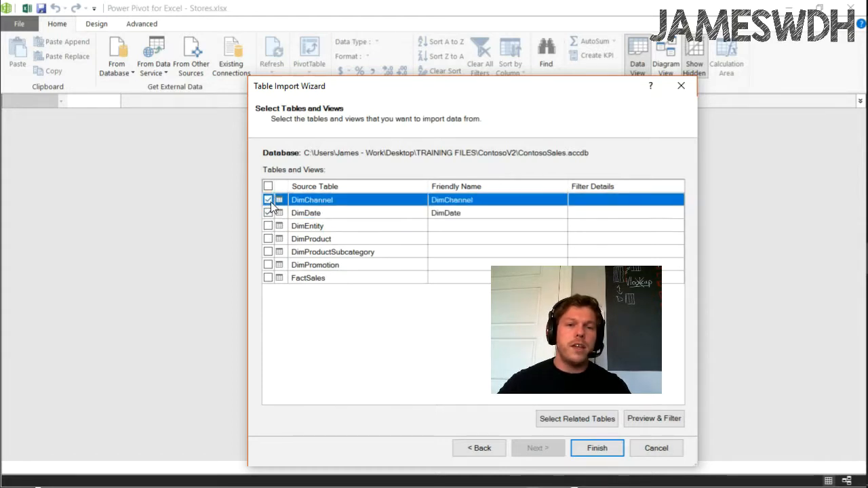
left_click(268, 238)
left_click(268, 251)
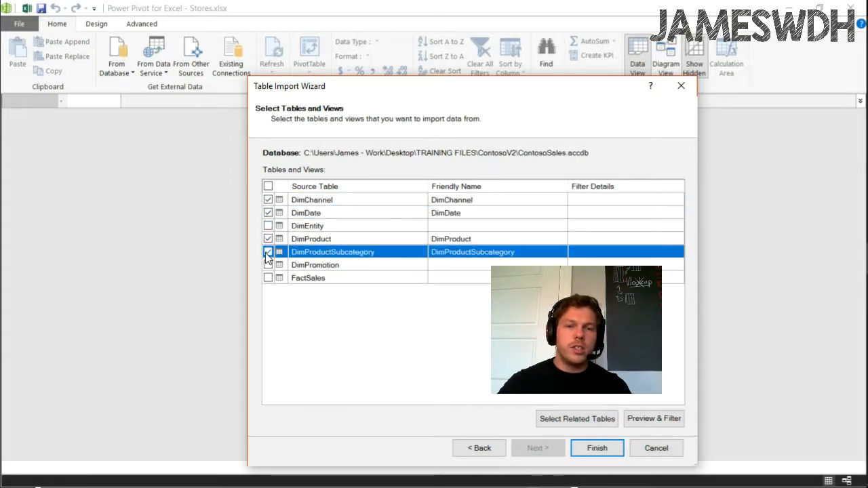
left_click(268, 277)
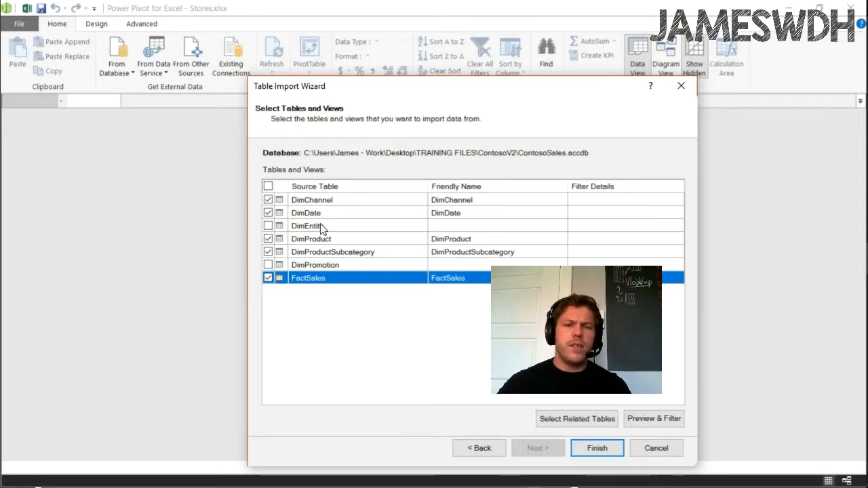
left_click(272, 203)
left_click(269, 201)
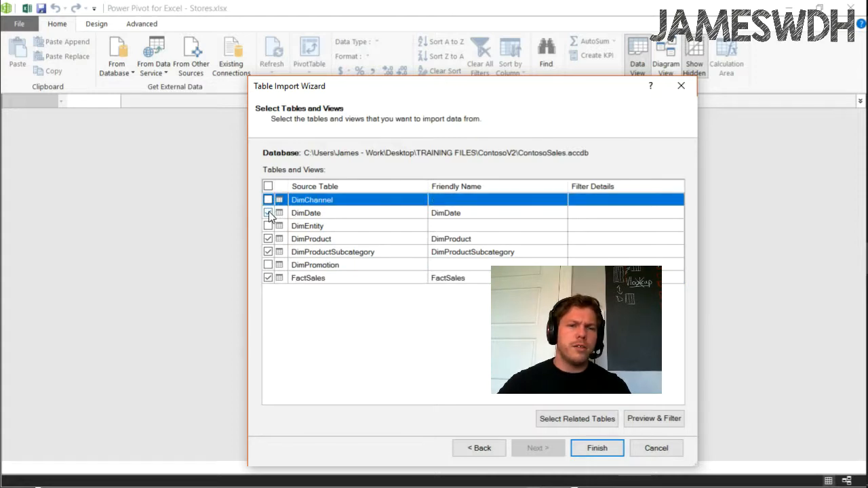
left_click(268, 200)
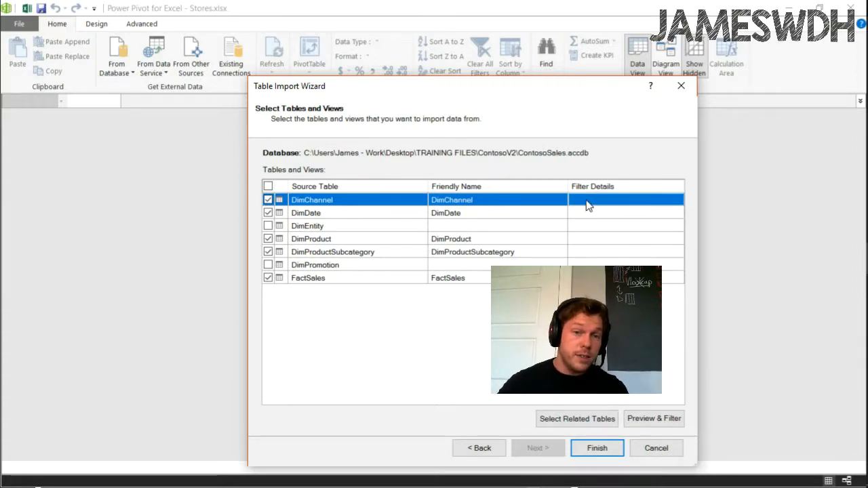
Preview the DimProduct table and exclude its ProductName column from the import.
left_click(587, 239)
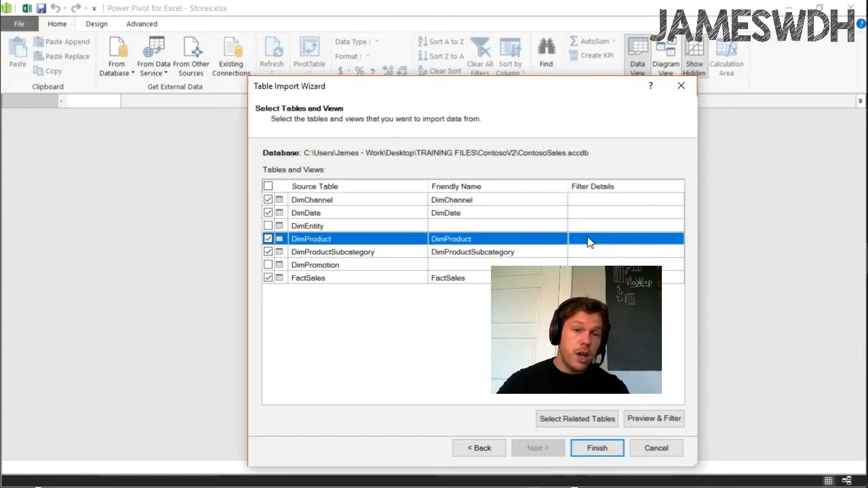
left_click(654, 418)
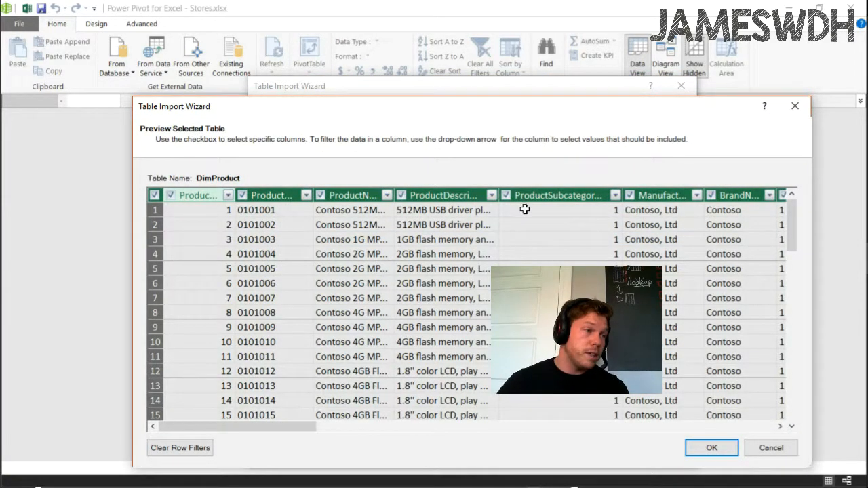
left_click(386, 194)
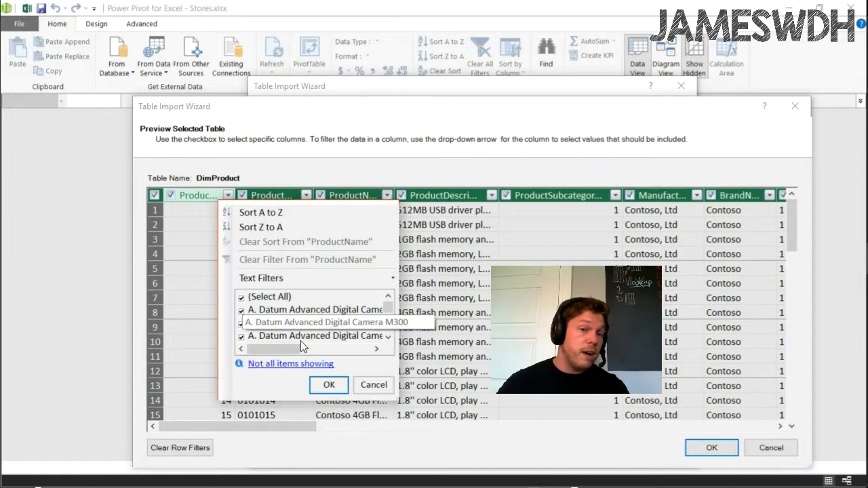
left_click(306, 194)
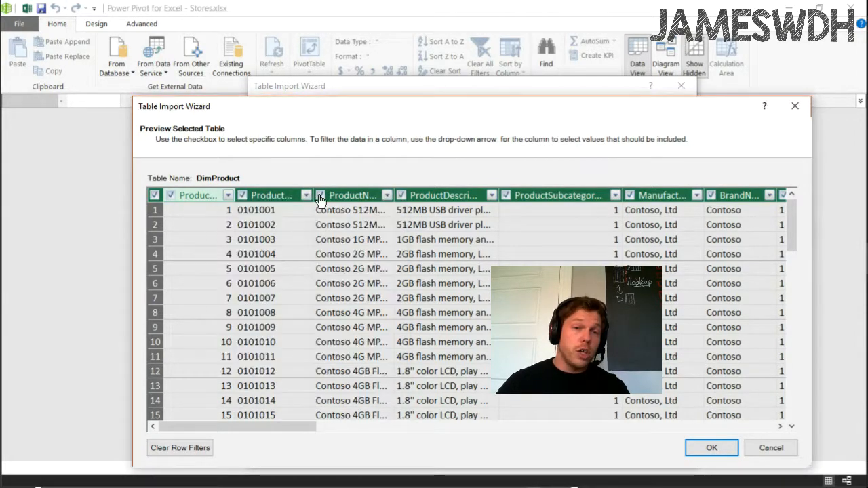
left_click(306, 195)
left_click(319, 194)
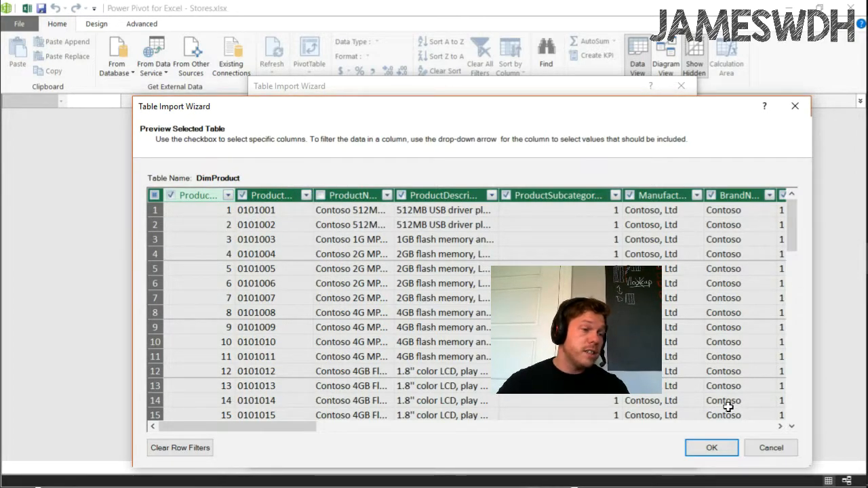
left_click(712, 448)
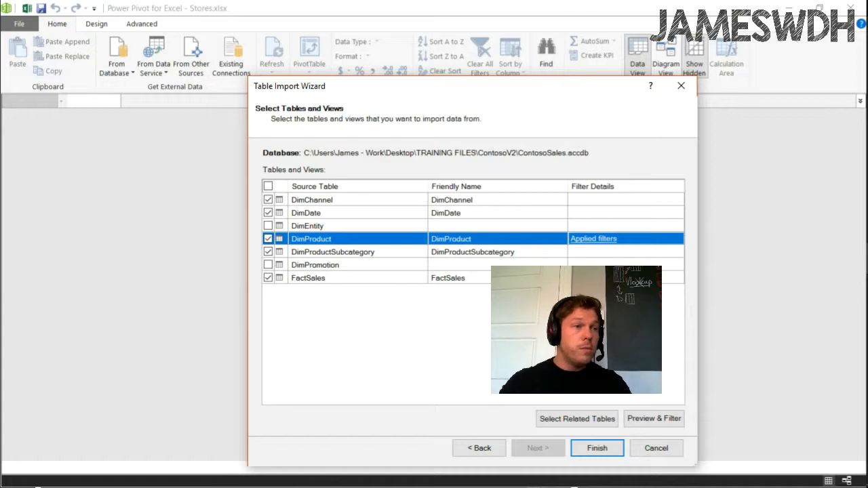
Run the import of the selected tables and close the import wizard once it completes.
left_click(596, 449)
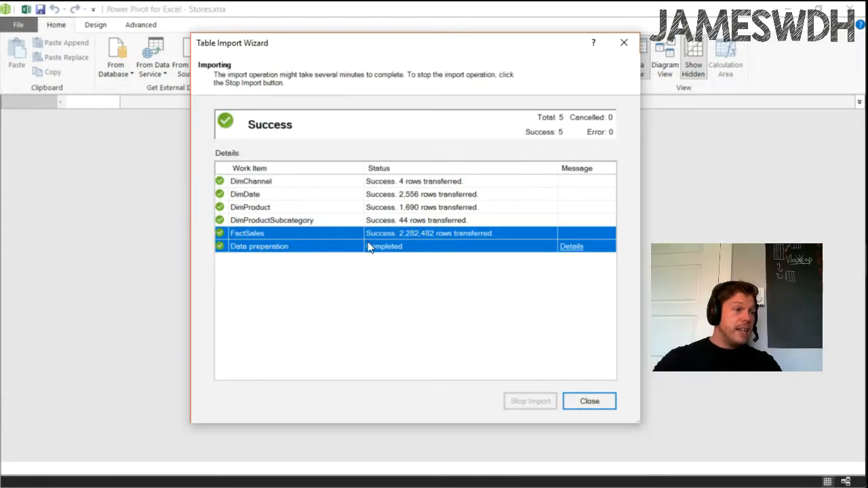
left_click(399, 234)
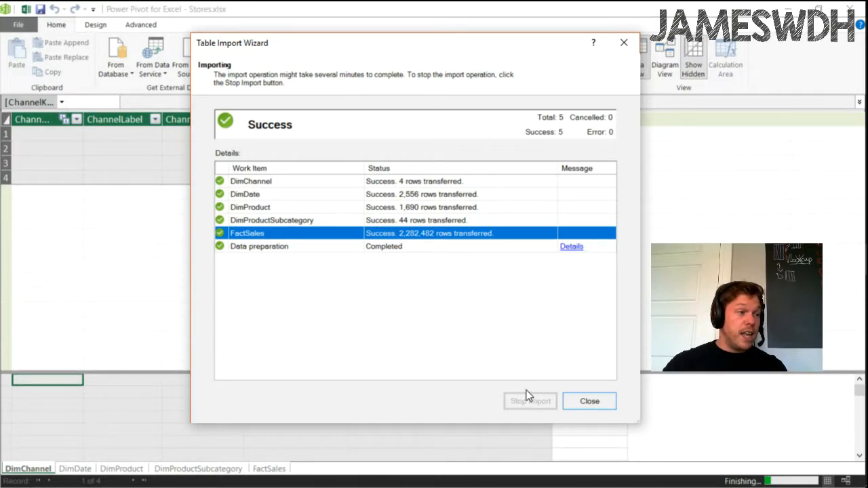
key("Return")
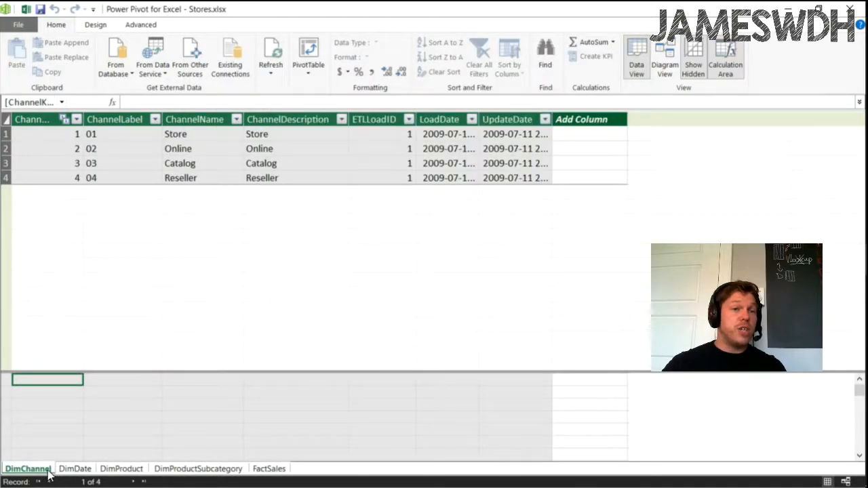
Look through the imported DimDate, DimProduct, DimProductSubcategory and FactSales tables in the data model.
left_click(76, 470)
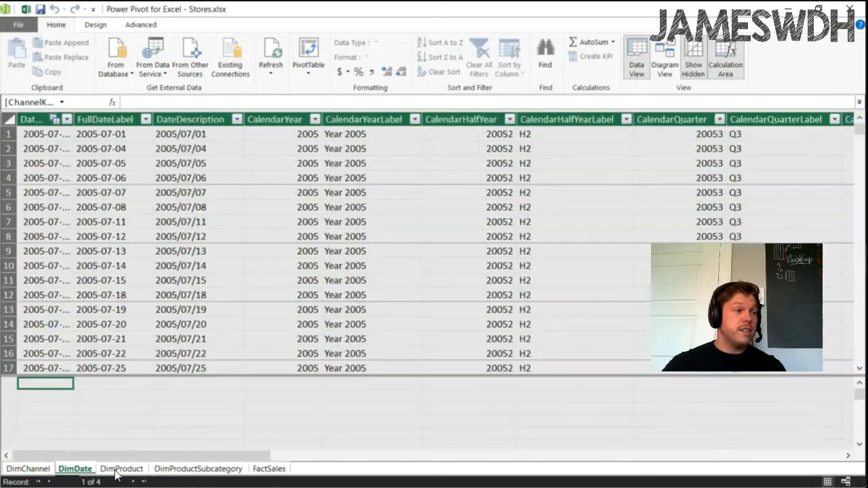
left_click(130, 472)
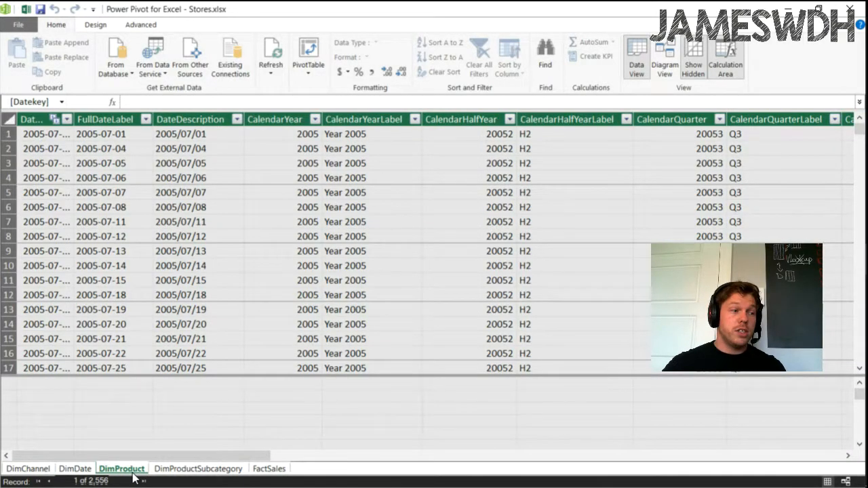
left_click(180, 475)
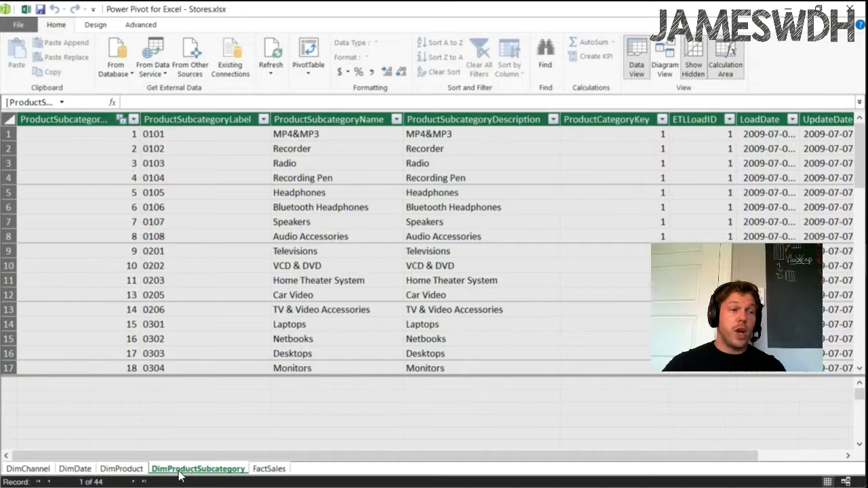
left_click(268, 472)
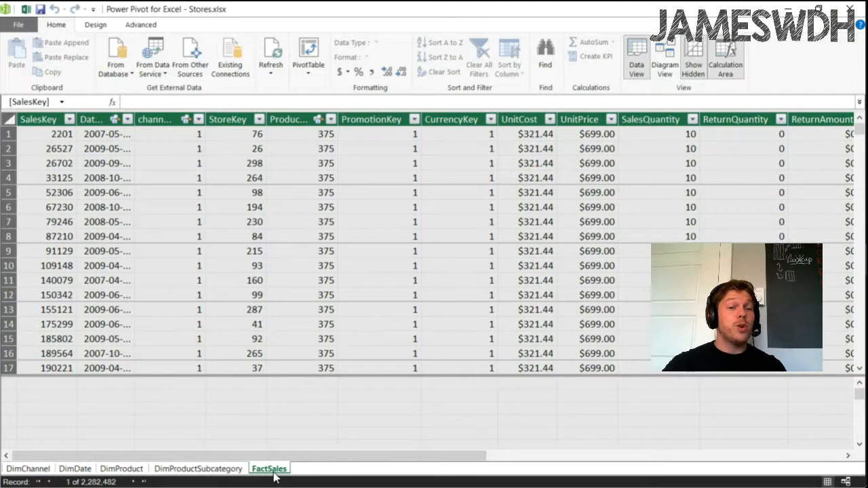
Display the data model as a diagram and spread the tables apart, with DimProduct lower and FactSales above and to its right.
left_click(846, 481)
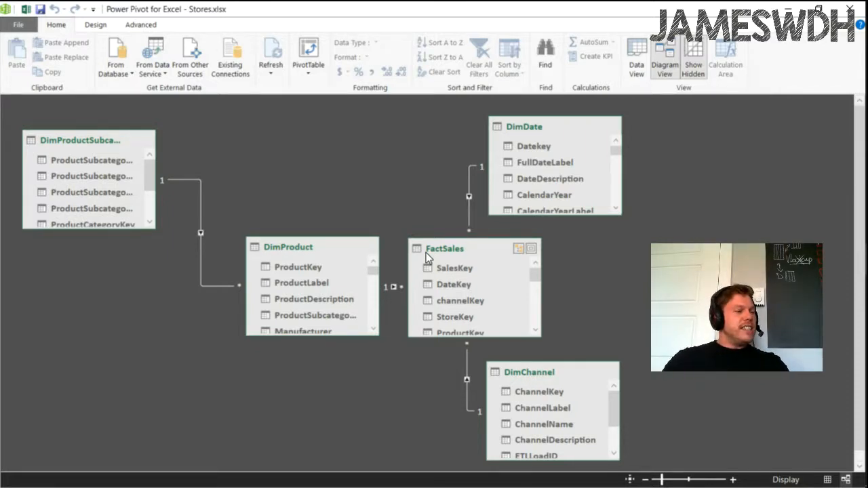
left_click_drag(300, 242, 254, 271)
left_click_drag(441, 252, 426, 269)
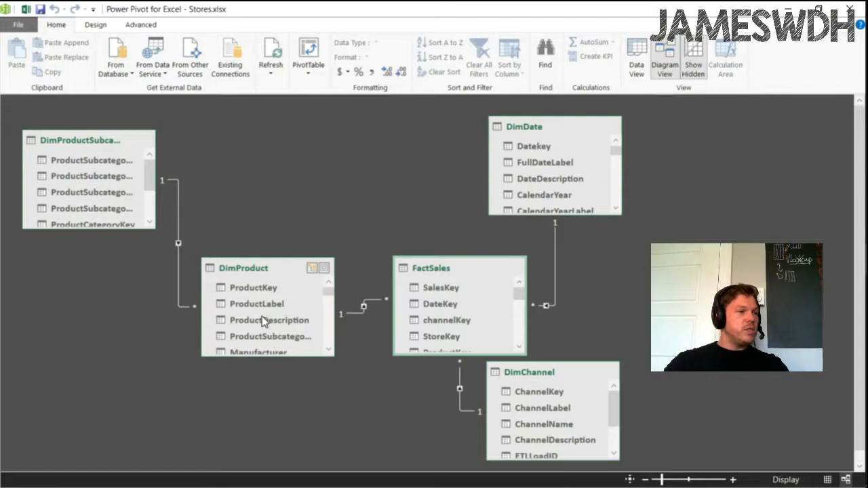
left_click_drag(456, 268, 398, 227)
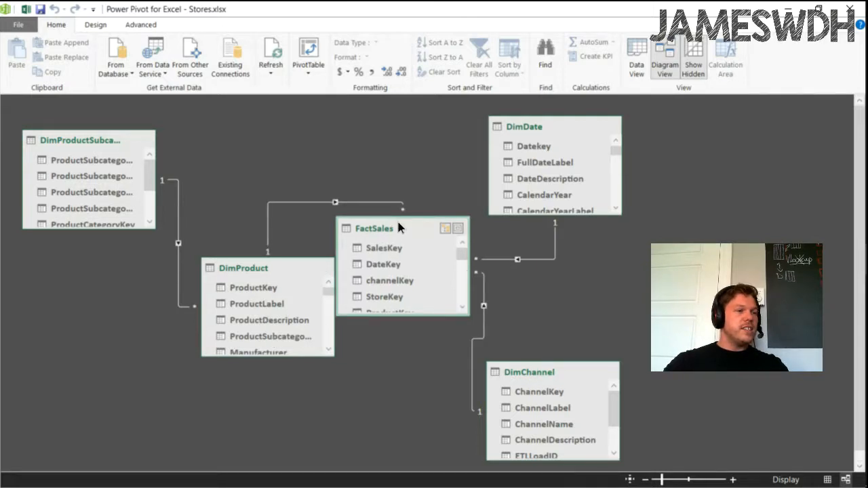
left_click_drag(398, 227, 383, 190)
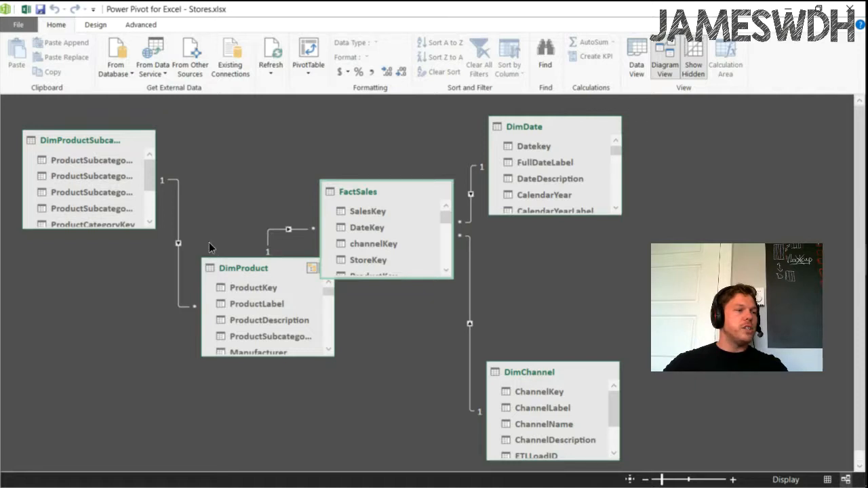
left_click_drag(250, 267, 208, 277)
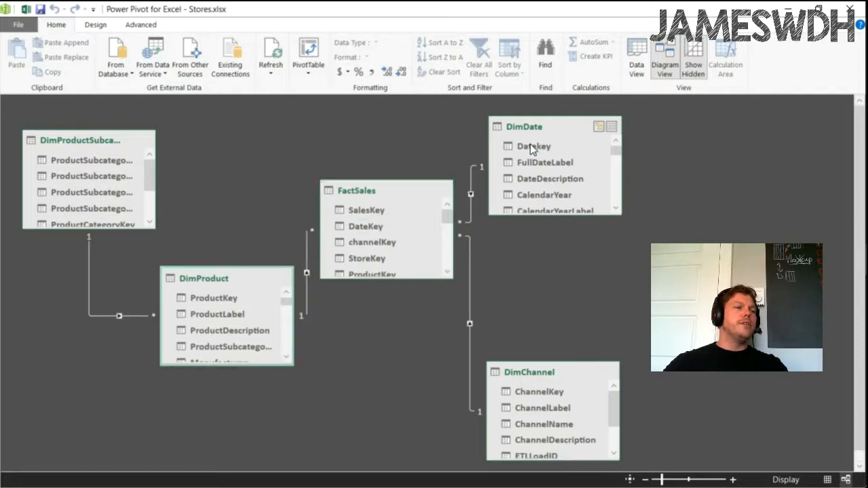
Rearrange the diagram with DimDate farther right, DimChannel below it, and FactSales lowered between DimProduct and DimChannel.
left_click_drag(552, 124, 623, 131)
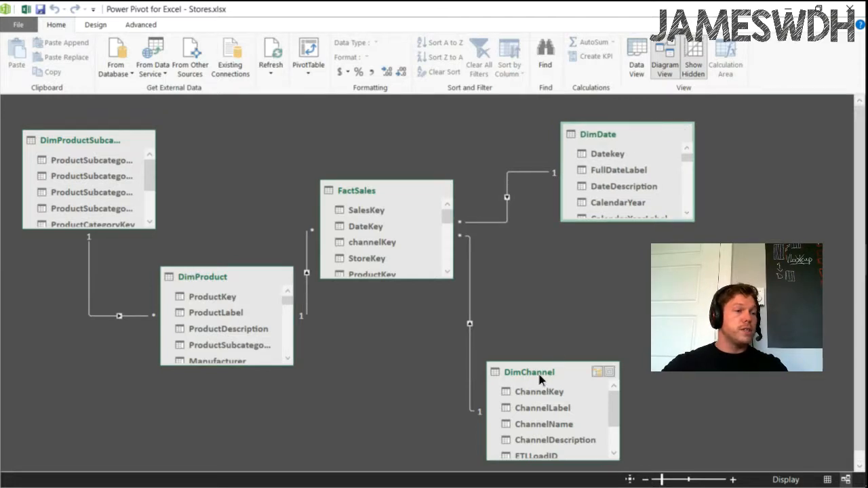
left_click_drag(545, 381, 406, 374)
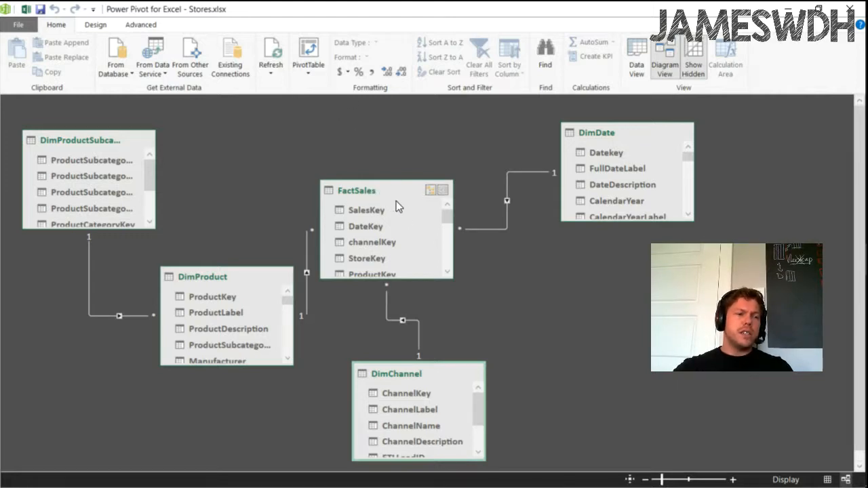
left_click_drag(371, 195, 385, 246)
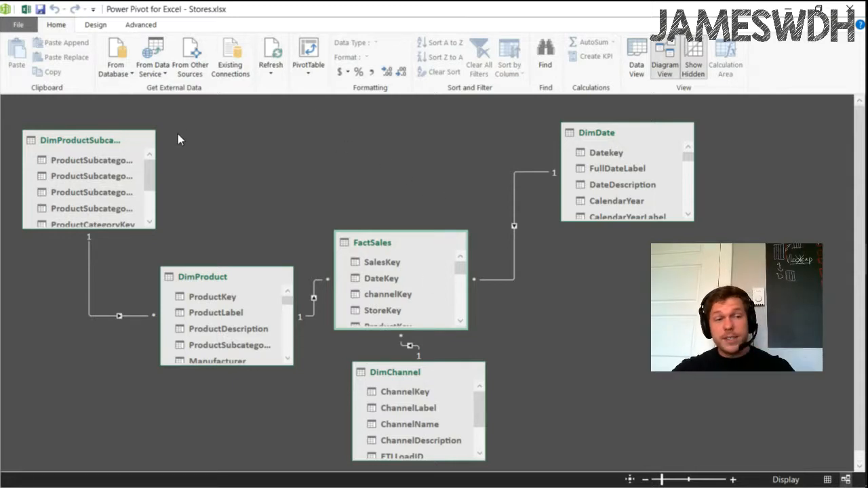
left_click_drag(414, 370, 668, 354)
left_click_drag(410, 242, 422, 313)
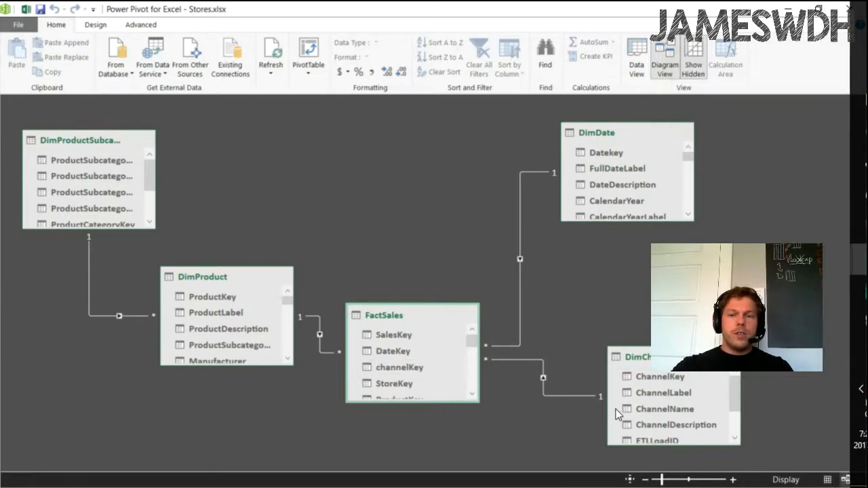
Show the data model as data grids, then switch to the Stores workbook and enable its external data connections.
left_click(827, 479)
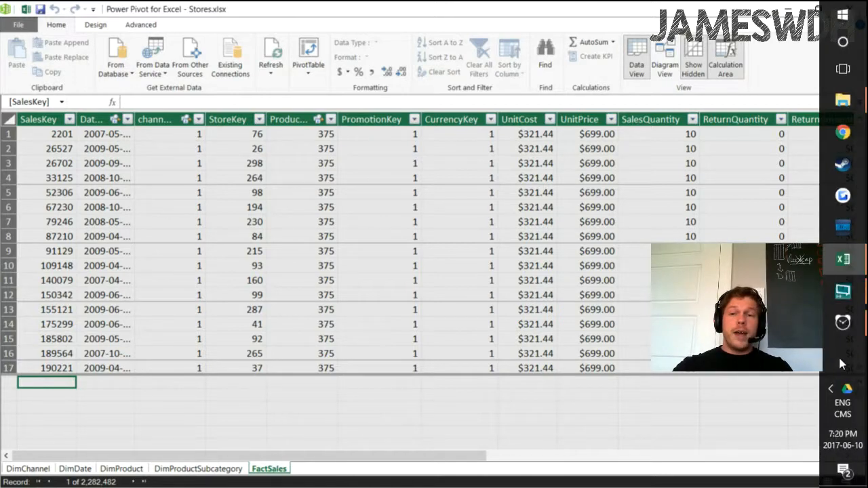
mouse_move(862, 265)
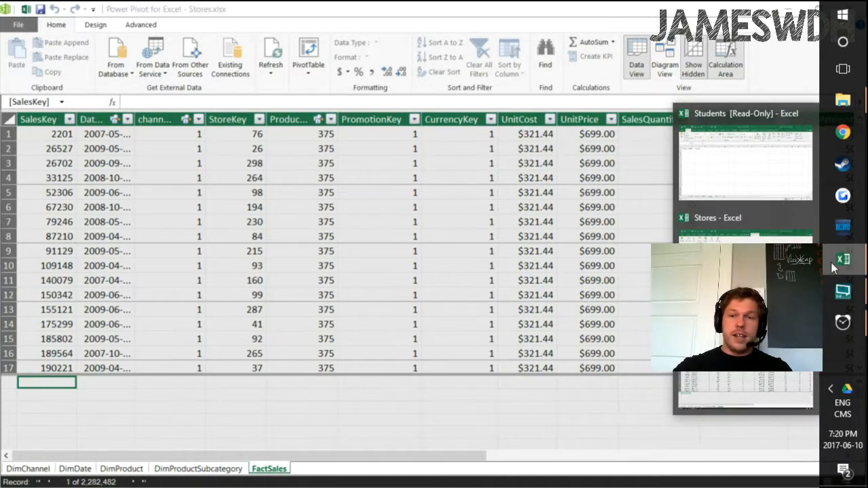
left_click(746, 231)
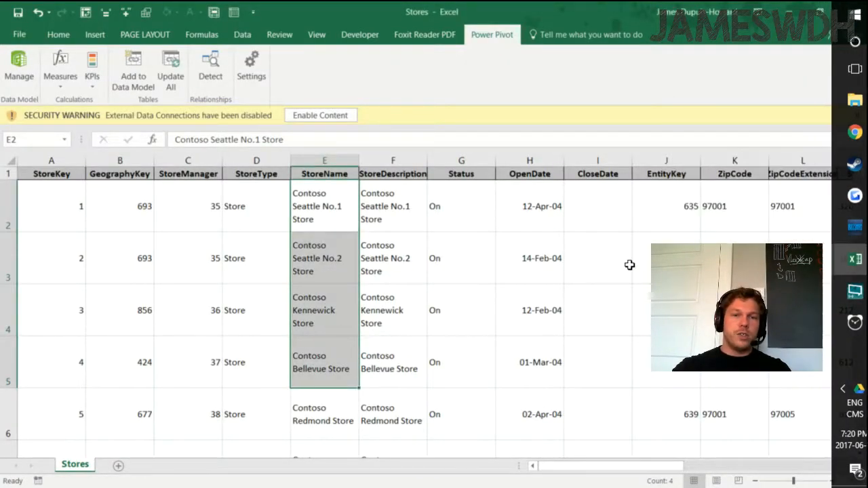
left_click(310, 118)
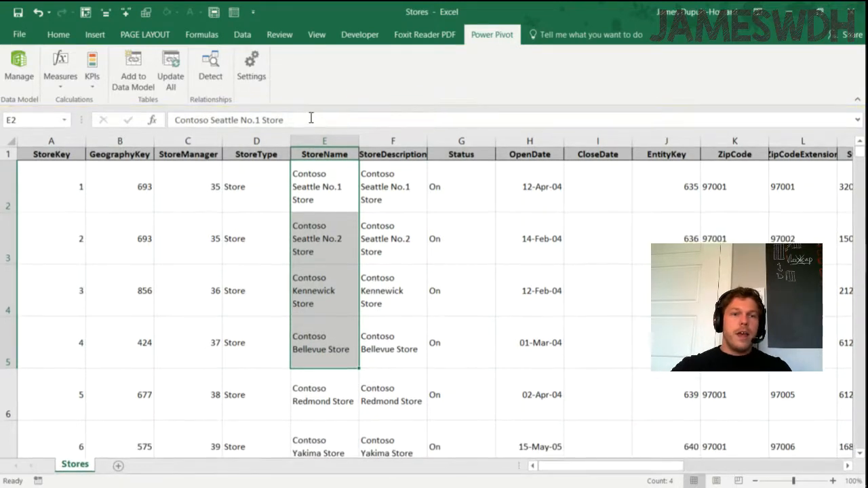
Convert the store data A1:Y307, with headers, into an Excel table and add it to the data model.
left_click(303, 215)
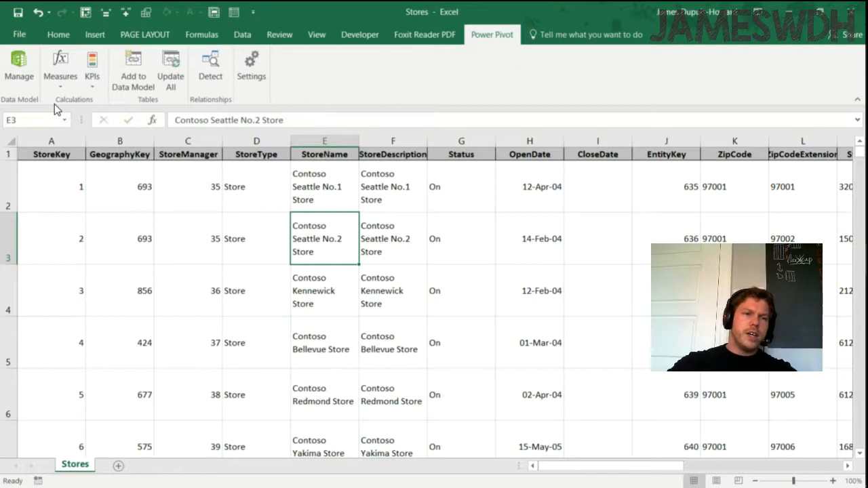
left_click(139, 216)
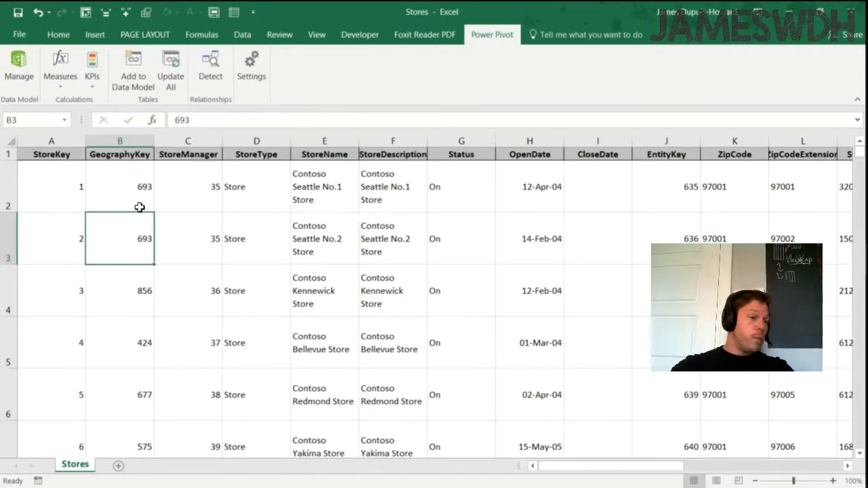
left_click(109, 192)
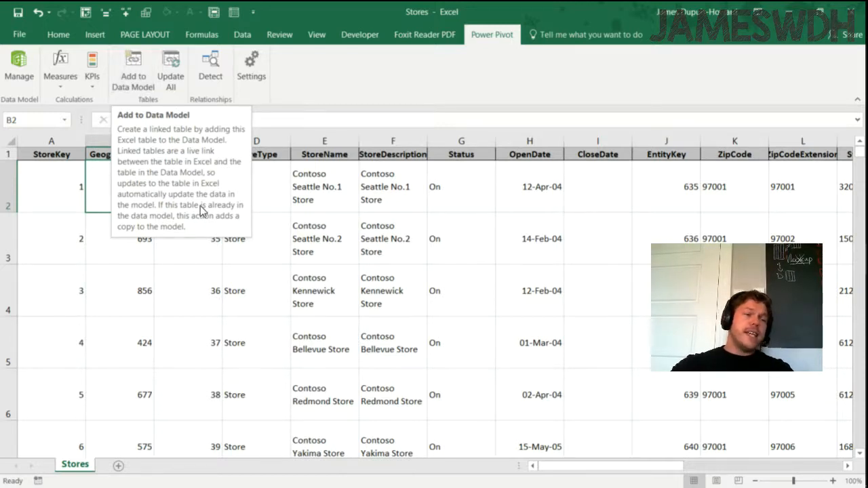
left_click(279, 196)
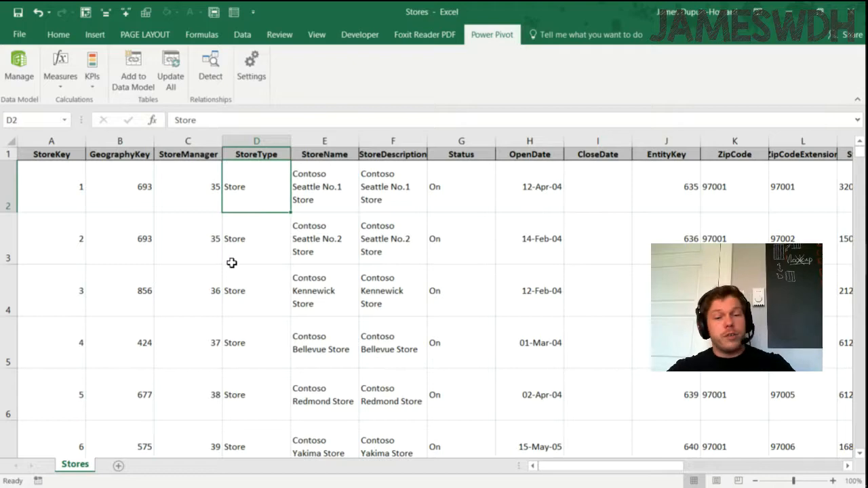
key("ctrl+t")
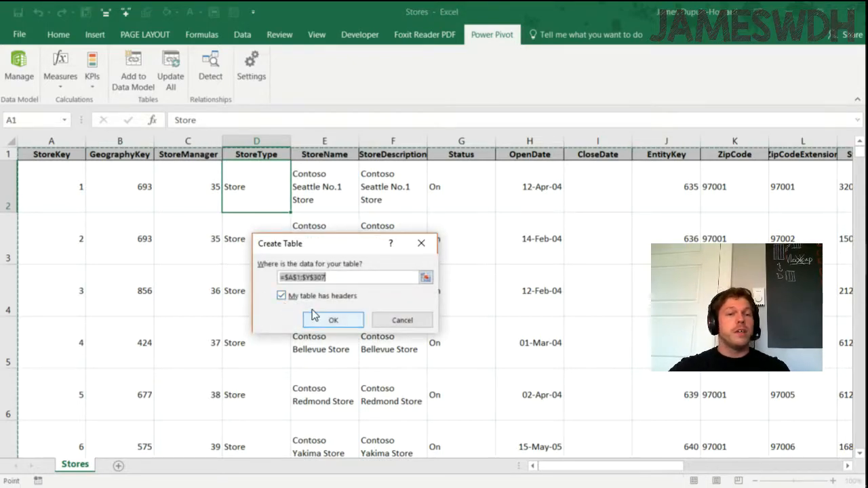
left_click(324, 328)
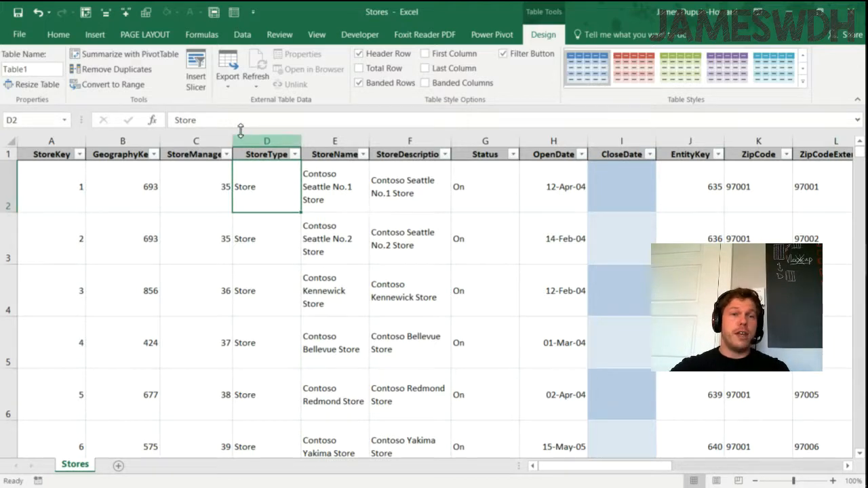
left_click(490, 35)
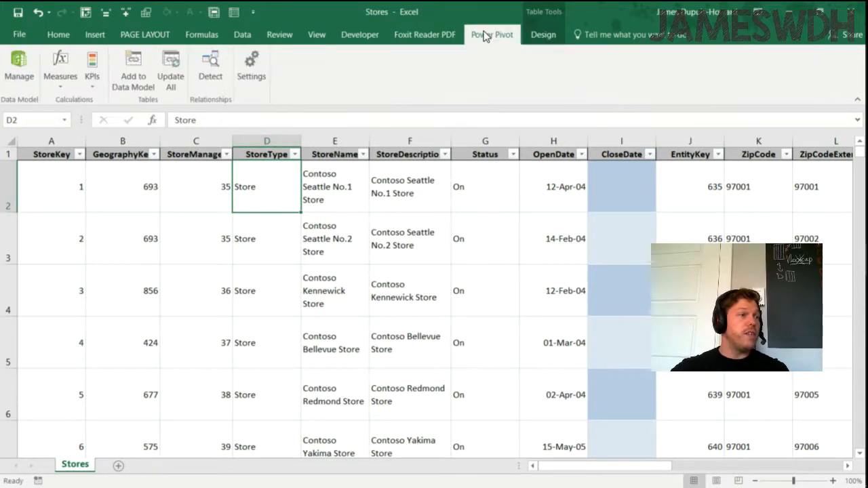
left_click(131, 80)
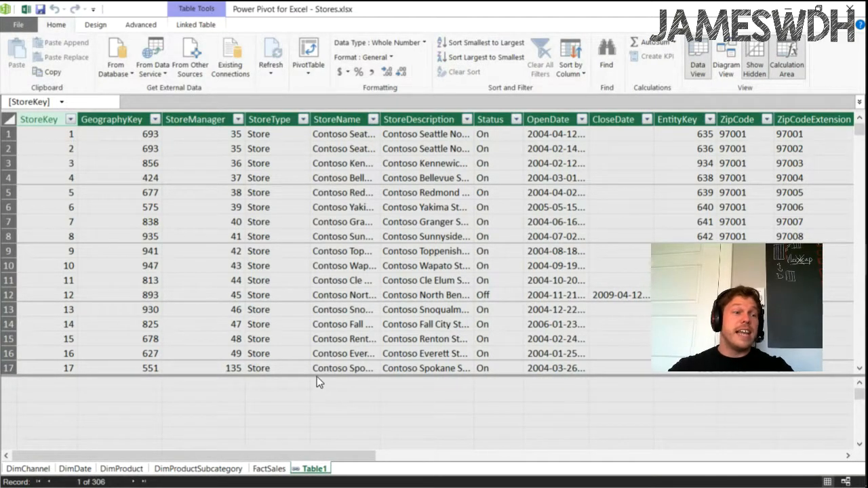
Switch back to the Stores workbook and rename the store table as DimStores.
key("alt+Tab")
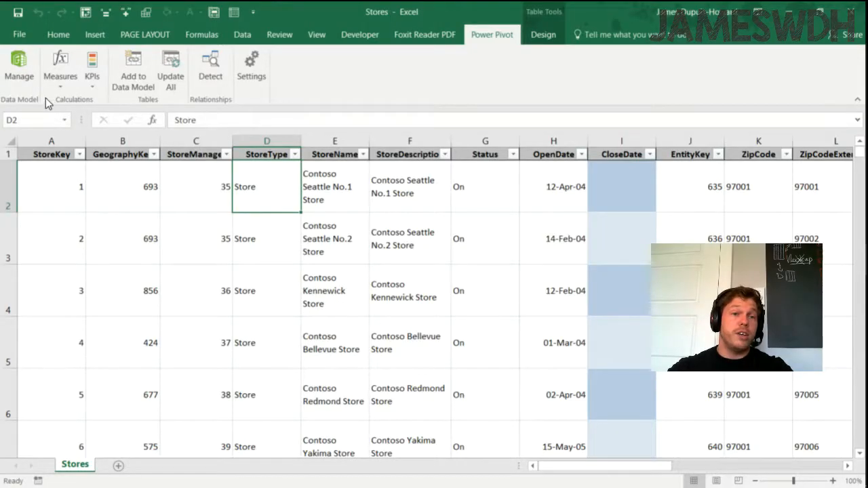
left_click(541, 34)
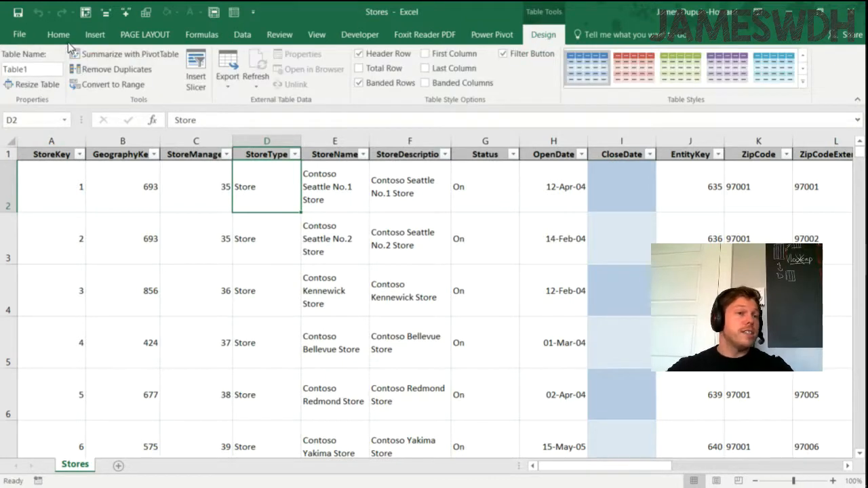
left_click(4, 68)
type("StoreTa")
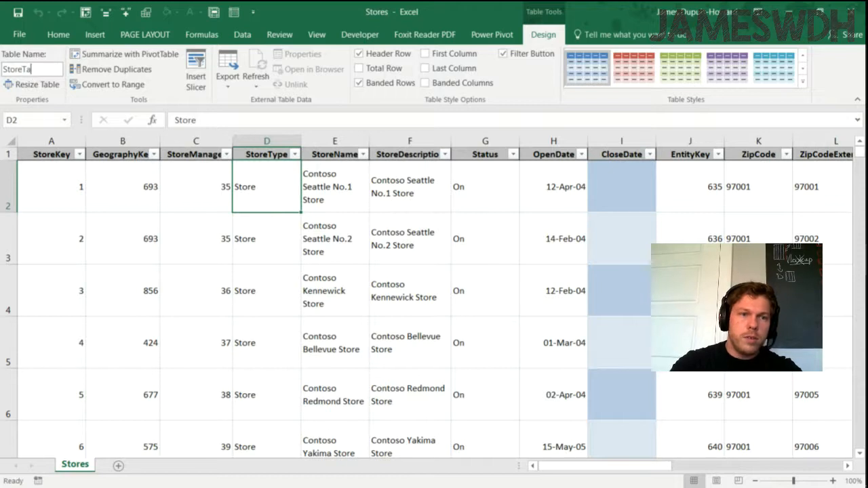
key("Return")
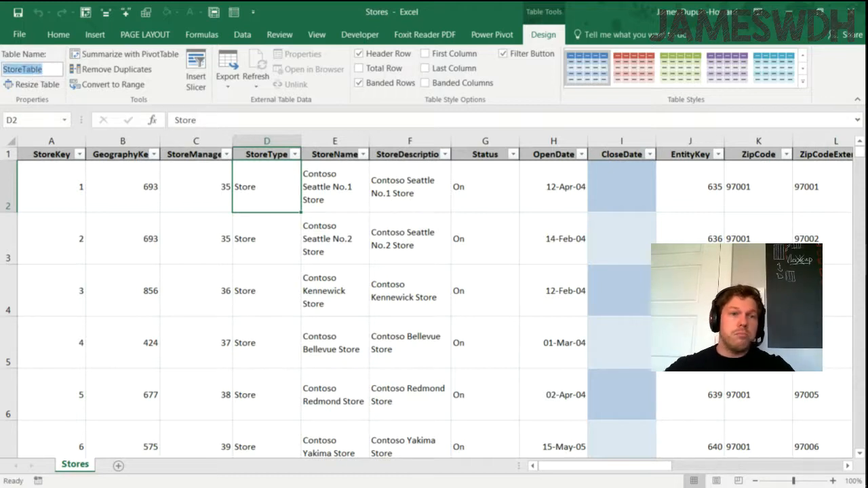
type("Dim")
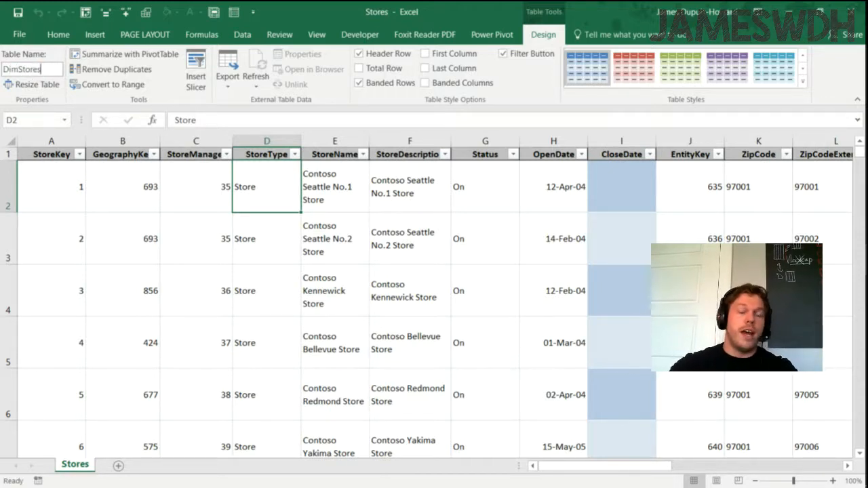
type("Stores")
key("Return")
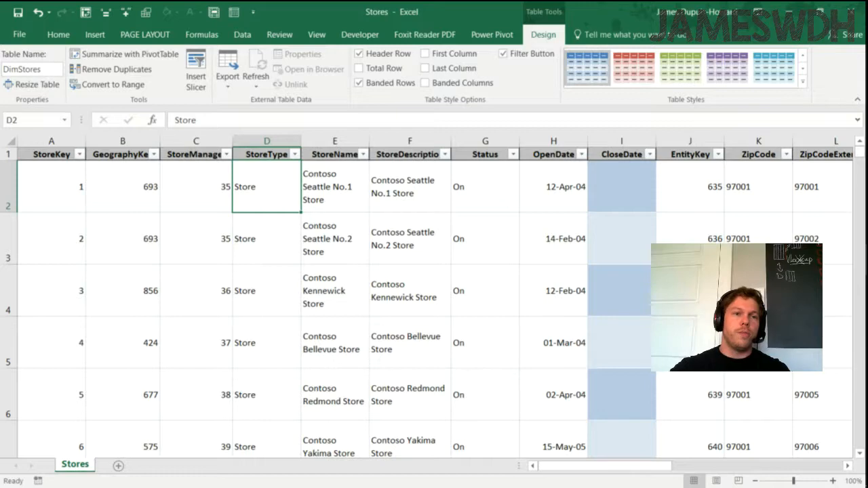
left_click(50, 71)
left_click(50, 70)
Switch to the Power Pivot window and rename the linked Table1 as DimStores.
key("alt+Tab")
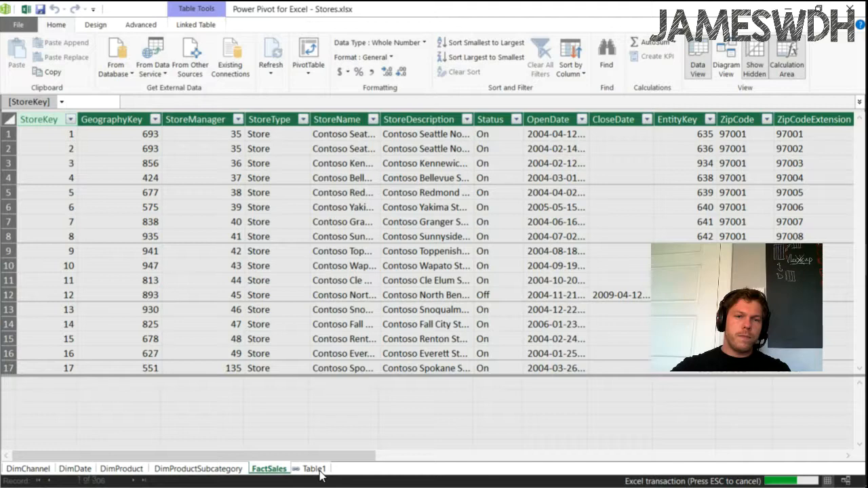
left_click(317, 469)
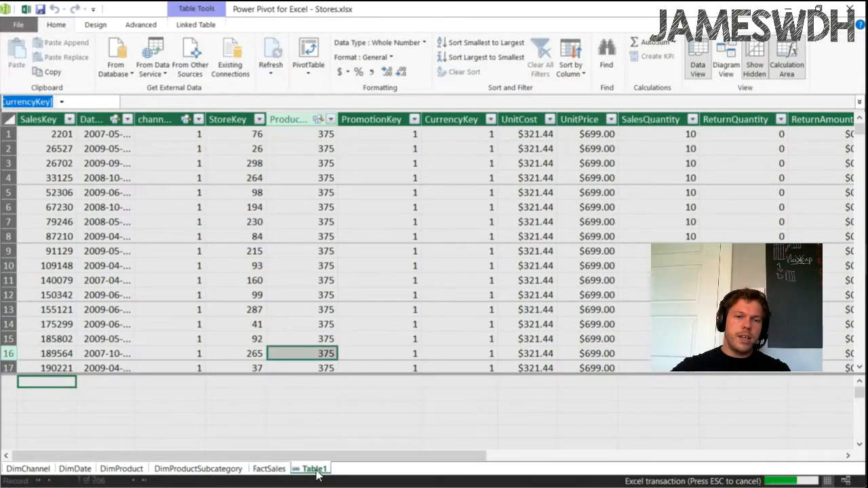
right_click(316, 471)
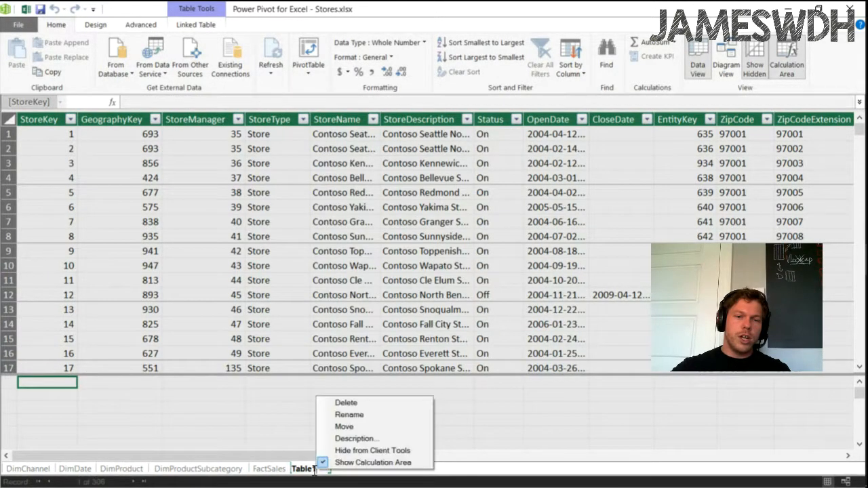
left_click(342, 416)
left_click_drag(306, 468, 247, 455)
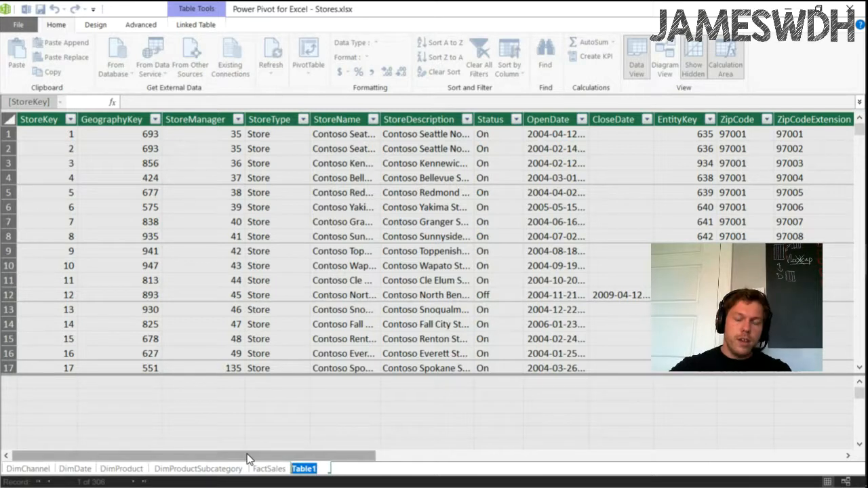
type("DImSt")
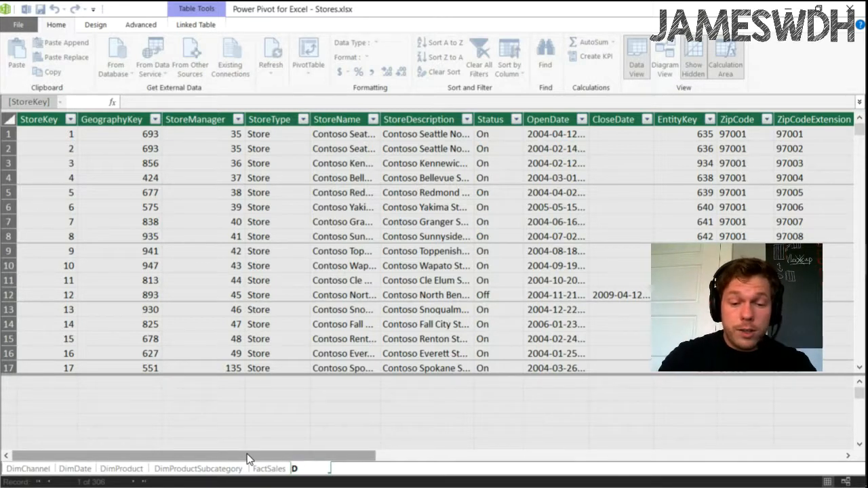
key("BackSpace")
key("BackSpace")
key("BackSpace")
key("BackSpace")
type("imStores")
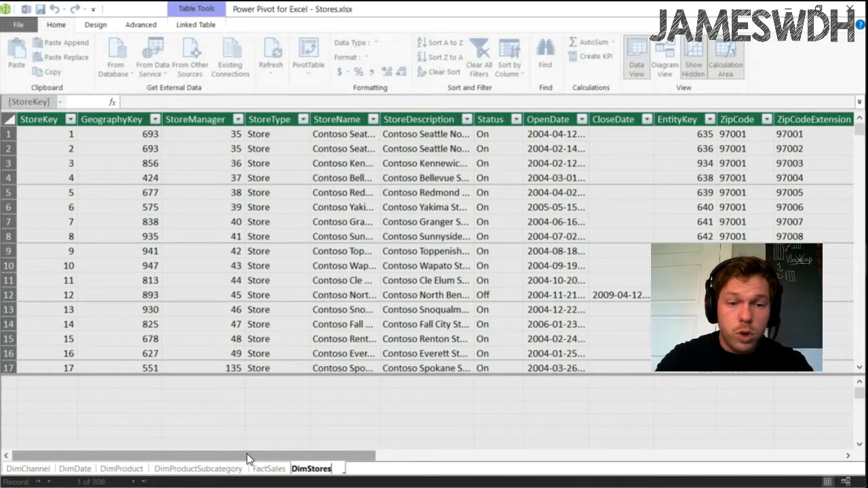
key("Return")
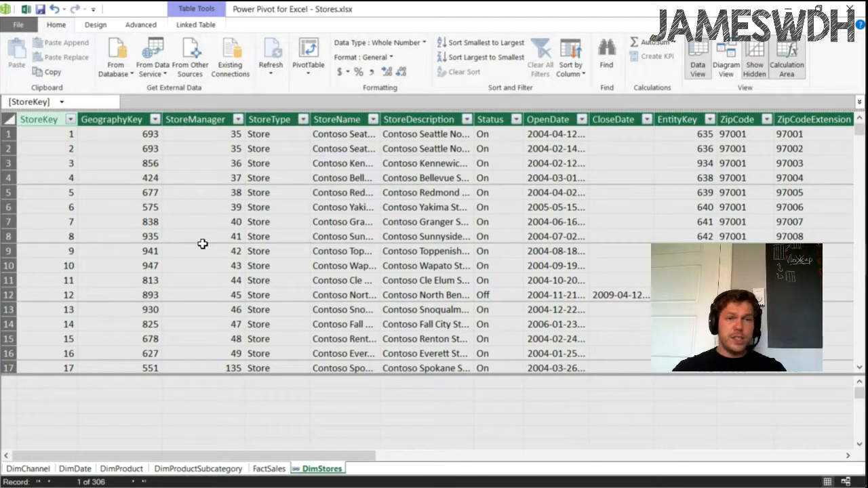
Switch to the ContosoV2 folder in File Explorer and open the Geography workbook.
key("alt+Tab")
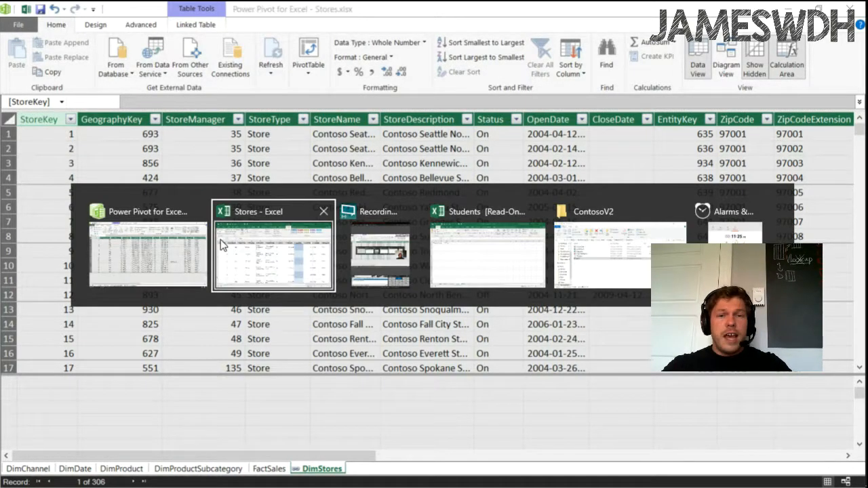
key("Tab")
key("Tab")
key("Tab")
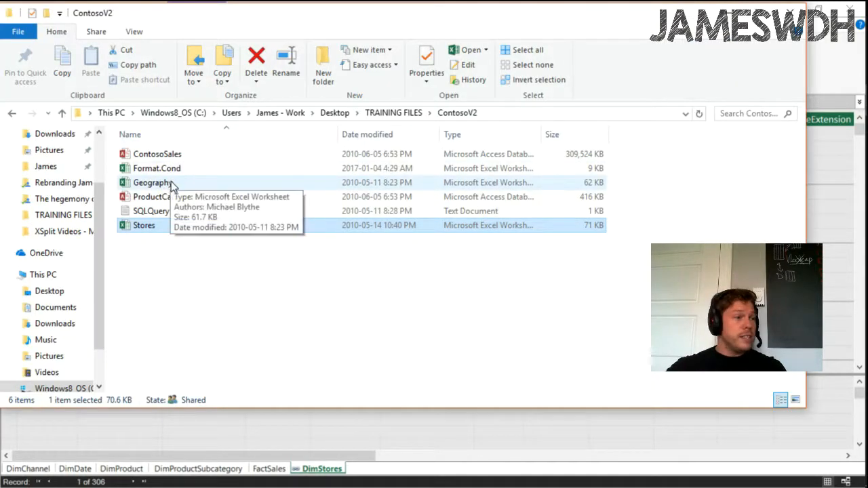
left_click(171, 183)
double_click(171, 182)
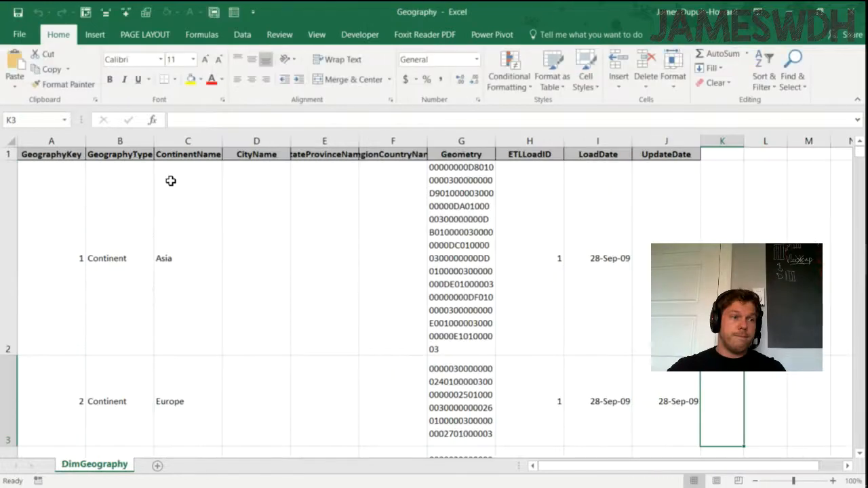
Copy the entire data range of the DimGeography sheet, including its headers.
scroll(177, 256, "down", 20)
scroll(187, 256, "up", 20)
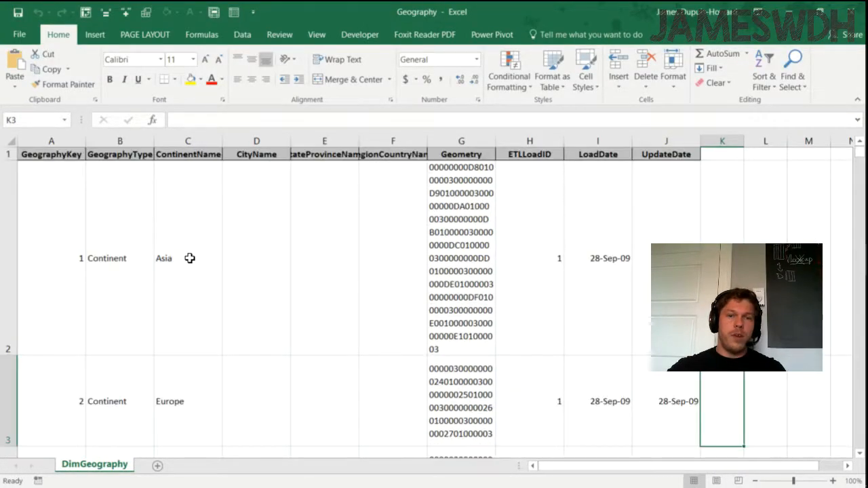
left_click(175, 249)
mouse_move(860, 153)
left_mouse_down()
mouse_move(860, 162)
mouse_move(857, 151)
left_mouse_up()
left_click(75, 212)
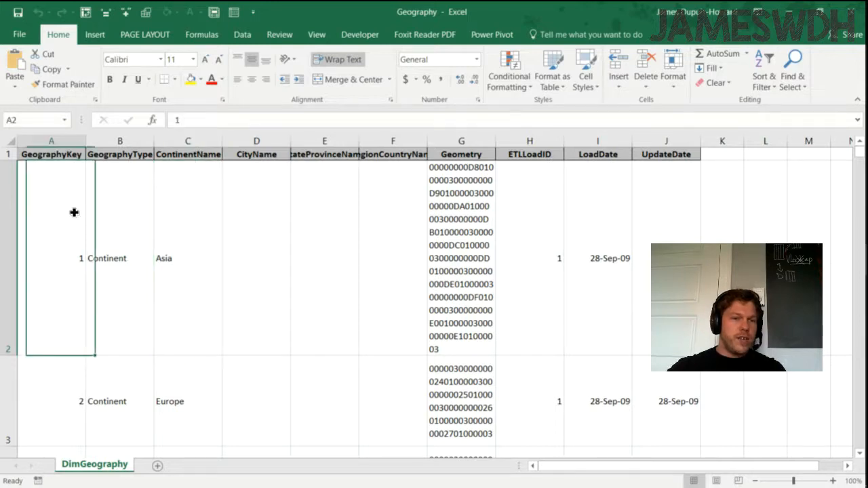
left_click(102, 238)
left_click(183, 264)
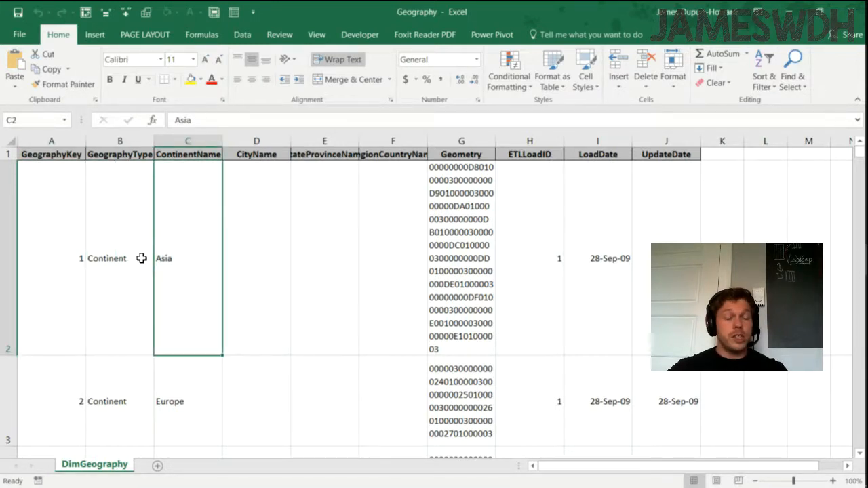
key("ctrl+a")
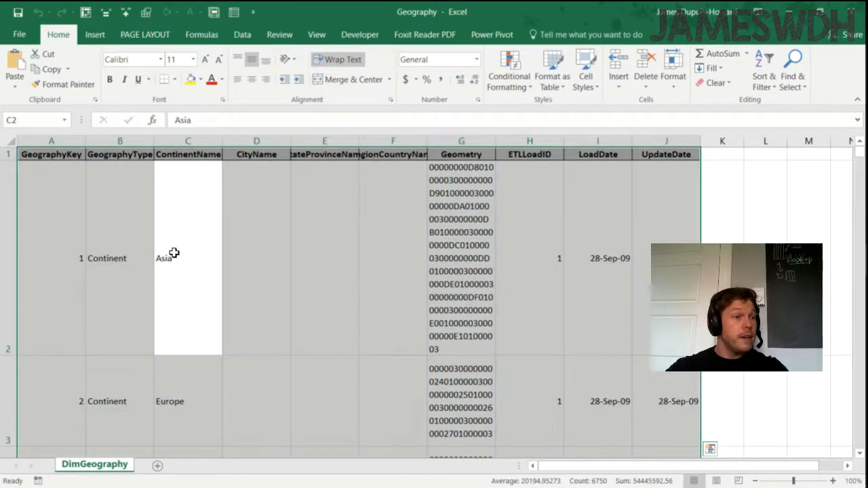
key("ctrl+c")
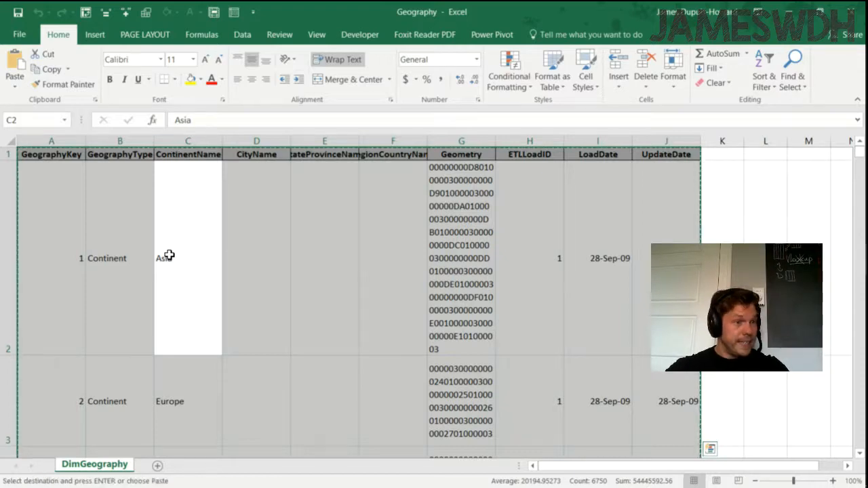
Switch to the Power Pivot window and paste the copied geography data as a new table named DimGeo, using the first row as column headers.
key("alt+Tab")
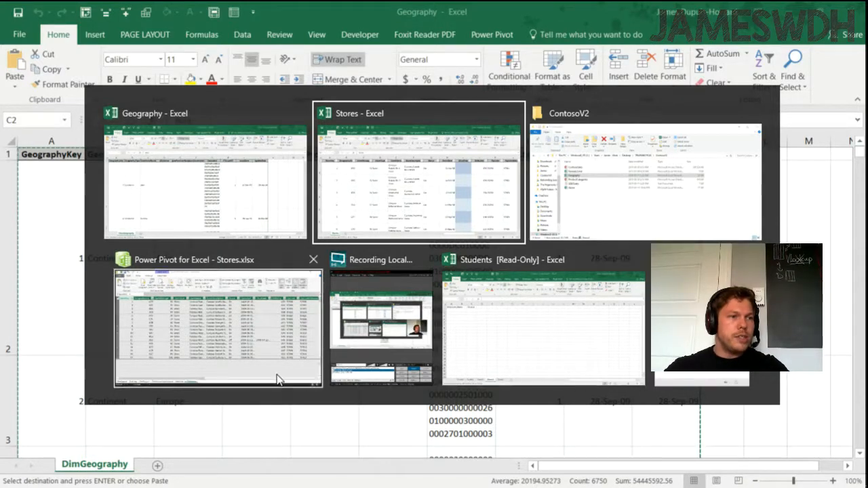
left_click(141, 352)
key("alt")
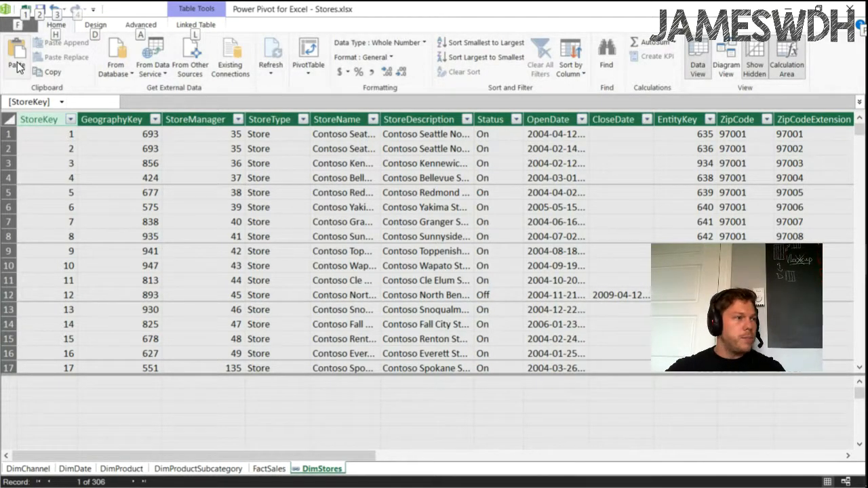
left_click(113, 379)
left_click(113, 339)
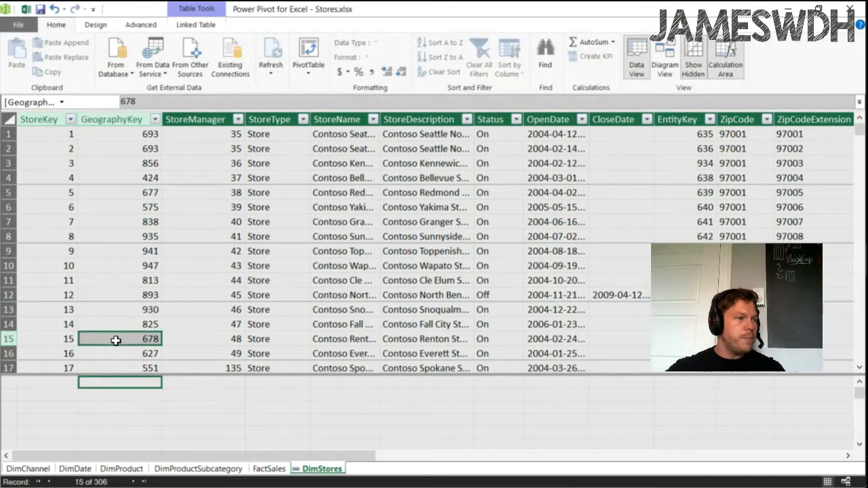
left_click(106, 399)
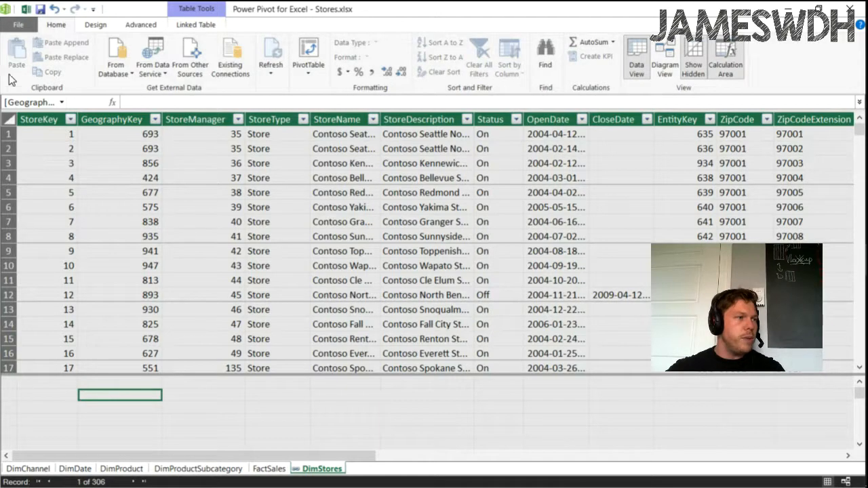
left_click(81, 176)
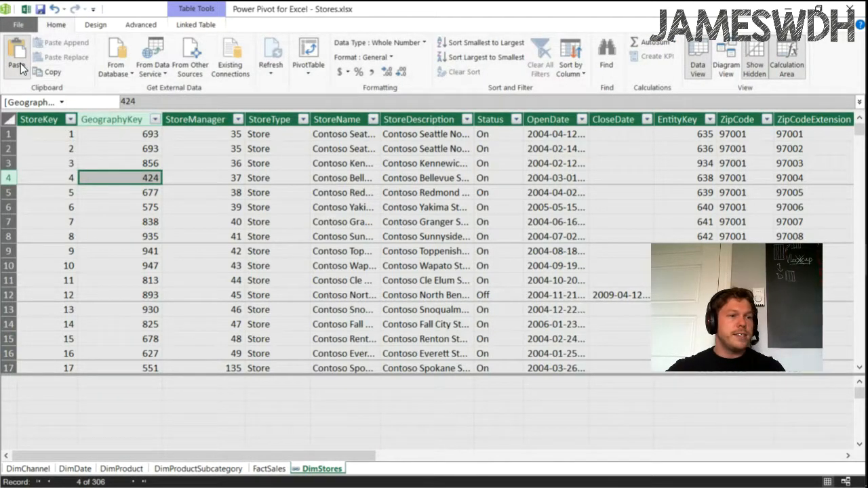
left_click(20, 66)
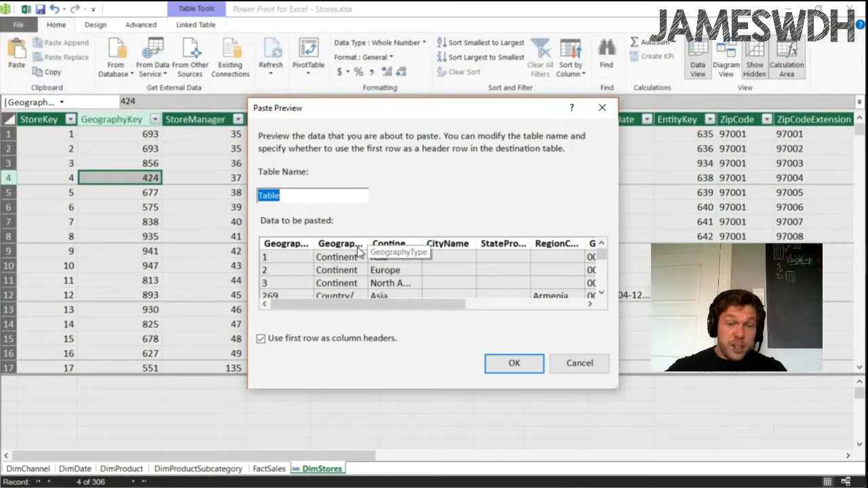
type("DimGeo")
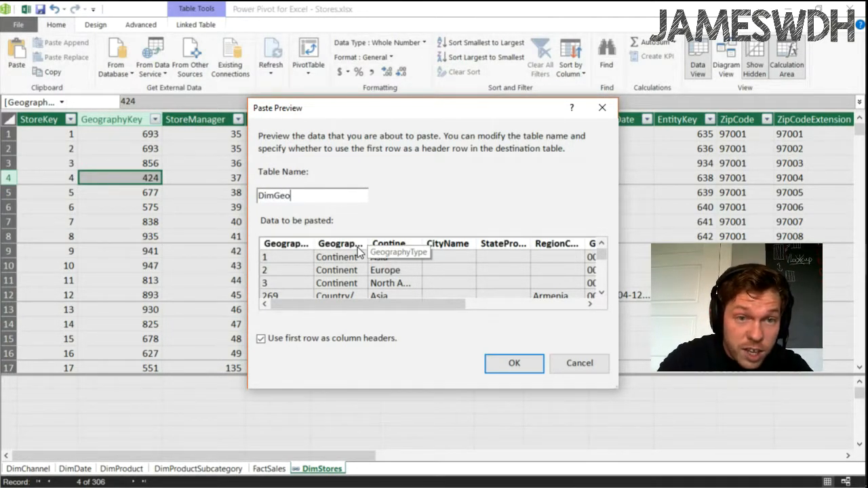
left_click_drag(374, 303, 284, 333)
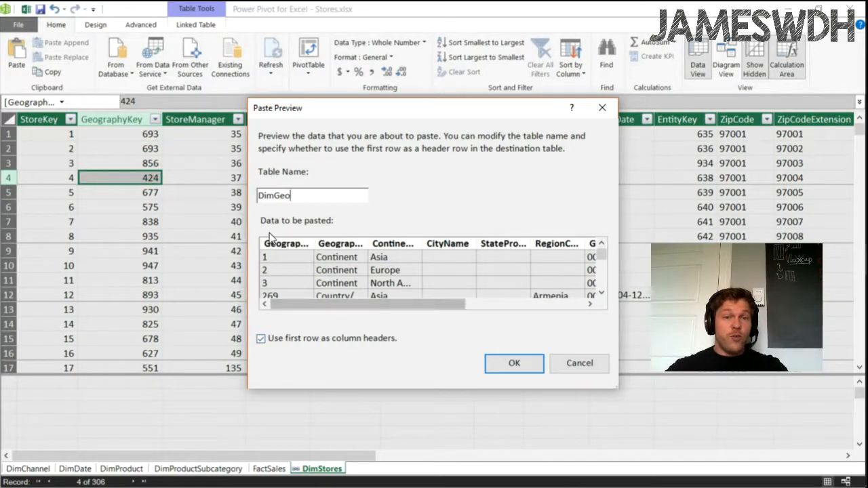
left_click(505, 367)
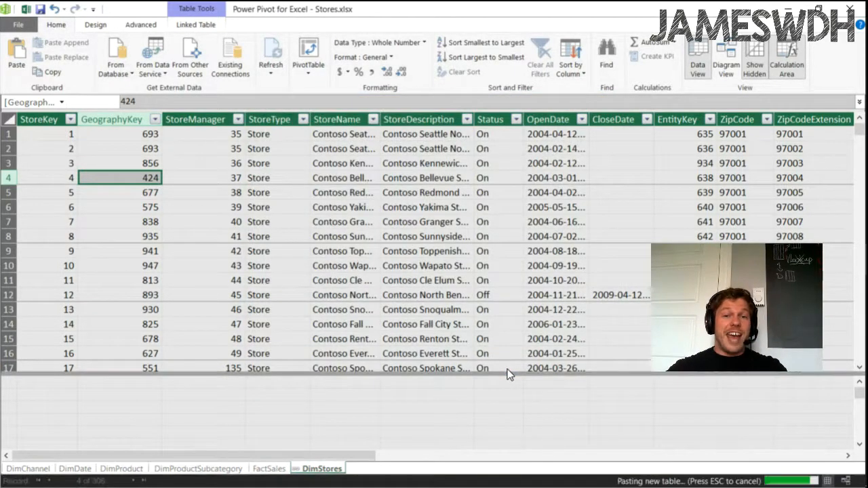